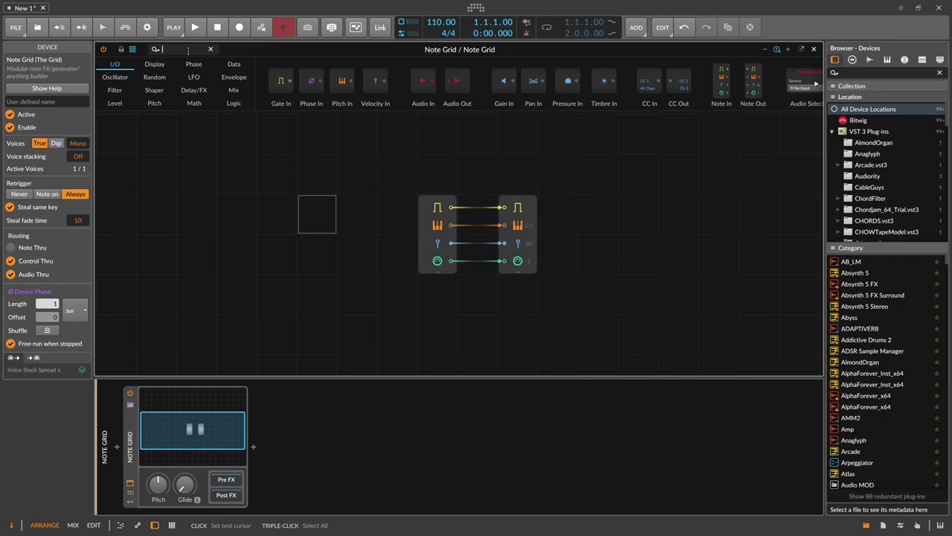
- Find the Wrap phase module and add it to the grid beside the note input and output modules
left_click(189, 50)
type("wrap")
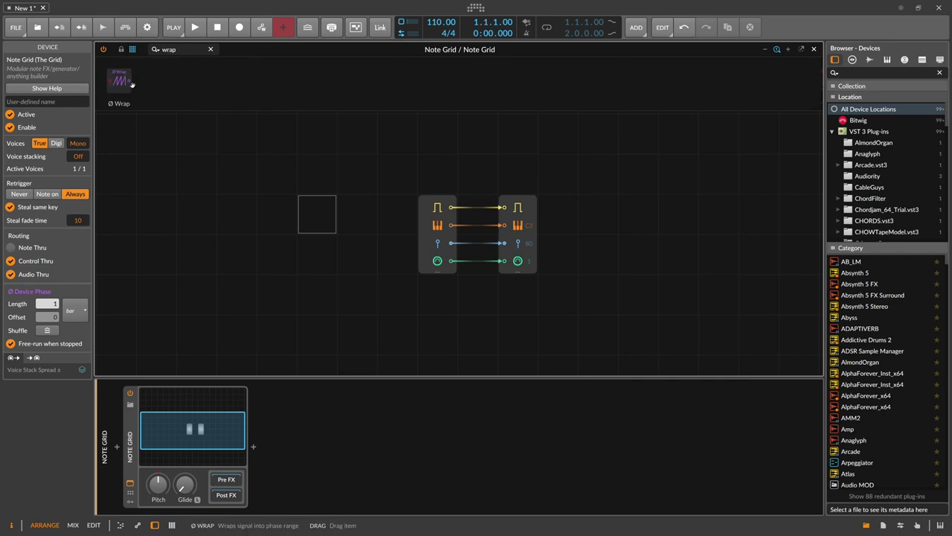
left_click_drag(119, 80, 327, 214)
left_click_drag(353, 181, 504, 181)
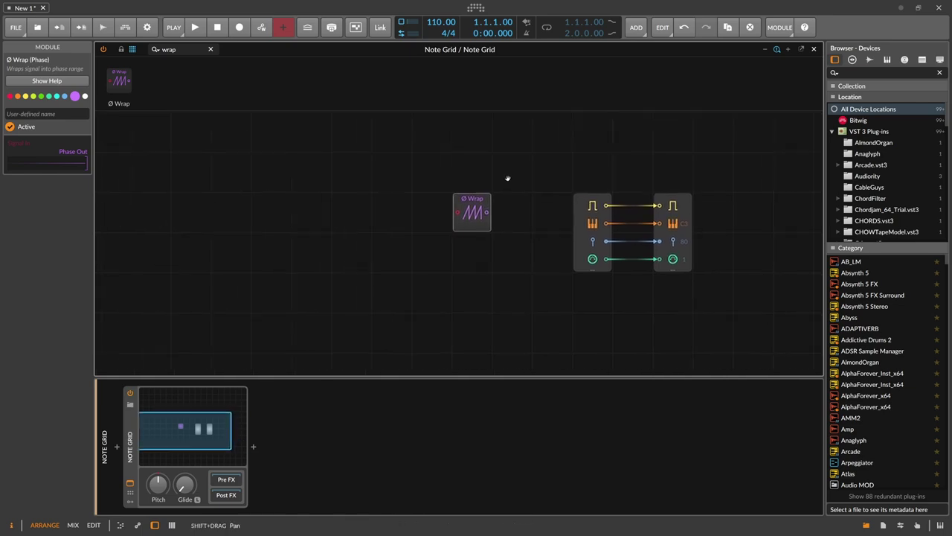
- Widen the gap between the Wrap module and the note input and output modules
left_click(584, 207)
left_click_drag(610, 211, 646, 212)
left_click(501, 210)
left_click_drag(460, 211, 379, 211)
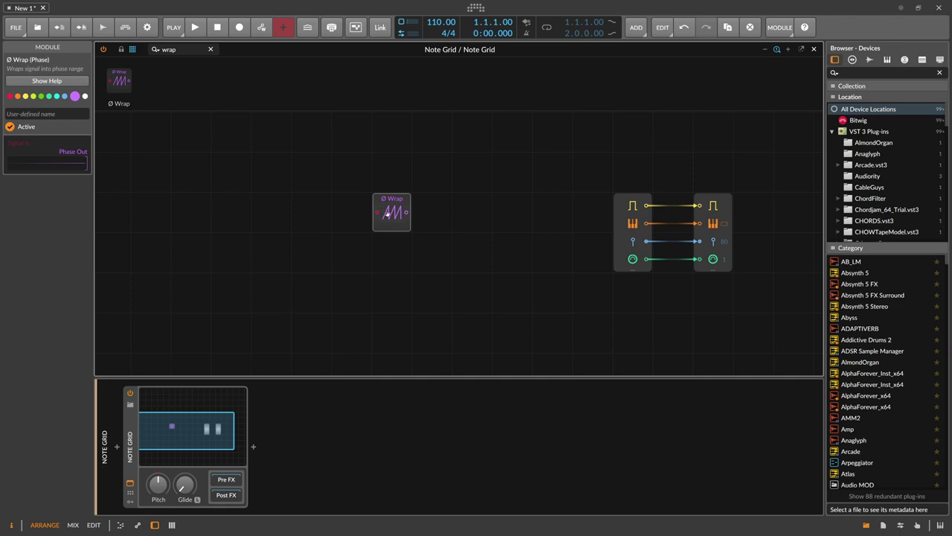
key("plus")
left_click_drag(375, 202, 375, 201)
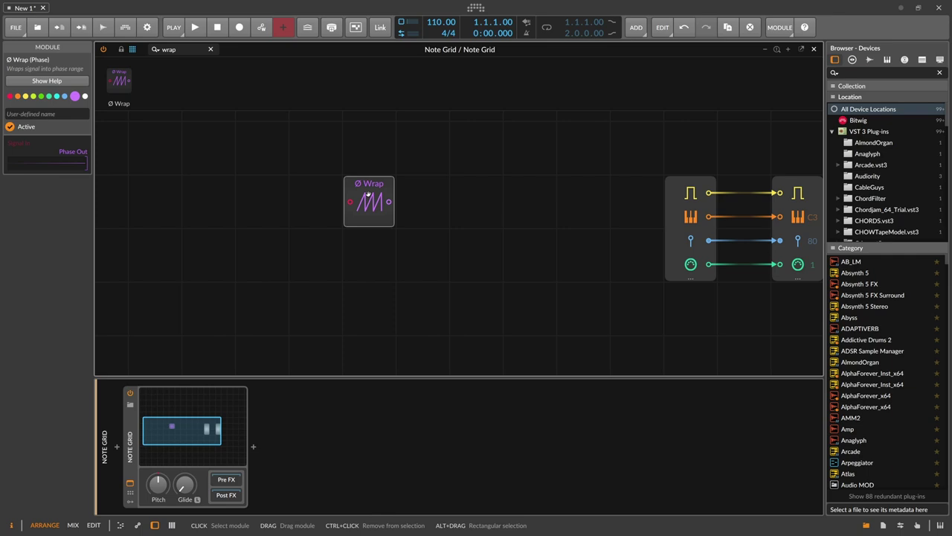
- Search the modules for "osc" and place an Oscilloscope in the free space below the Wrap module
left_click_drag(177, 50, 103, 53)
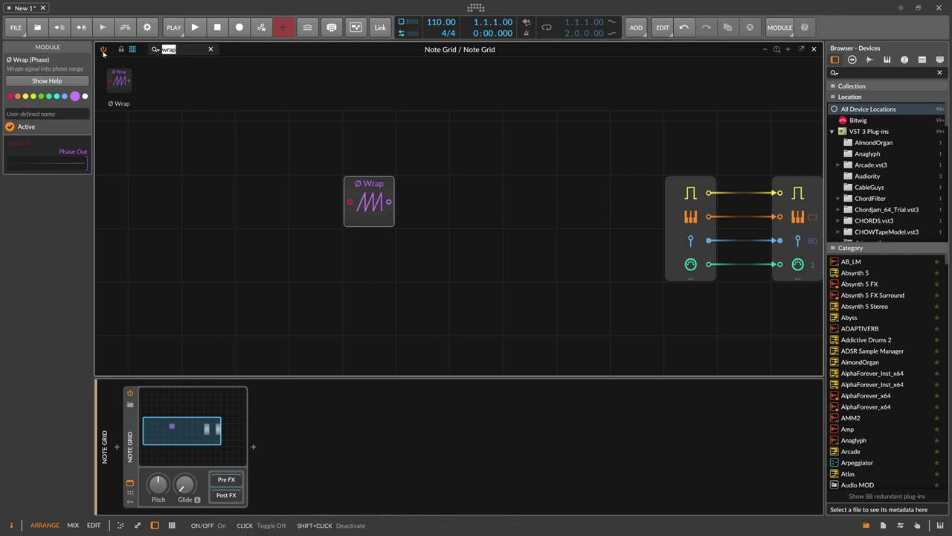
key("BackSpace")
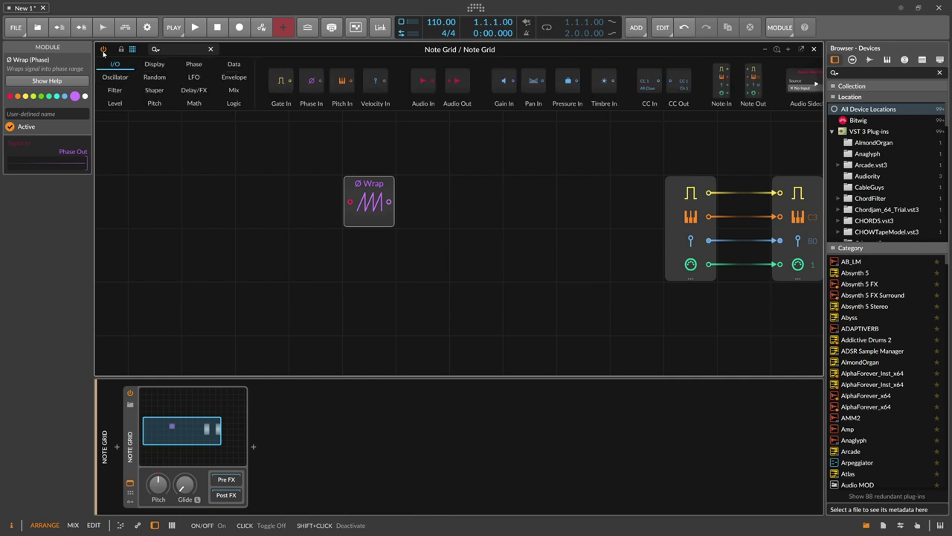
type("osc")
left_click_drag(125, 81, 379, 261)
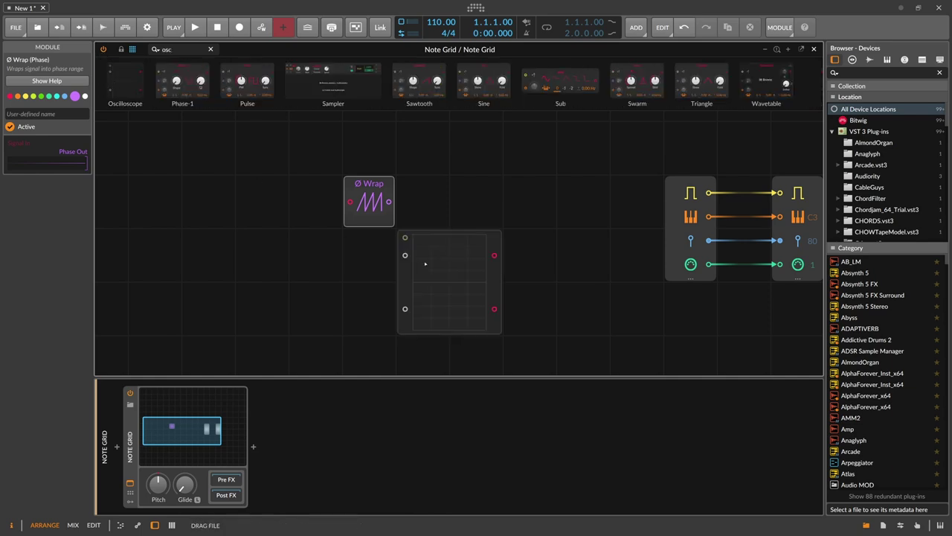
- Add a Value module beside the Oscilloscope and connect its output to the scope's first signal input
left_click(168, 49)
type("va")
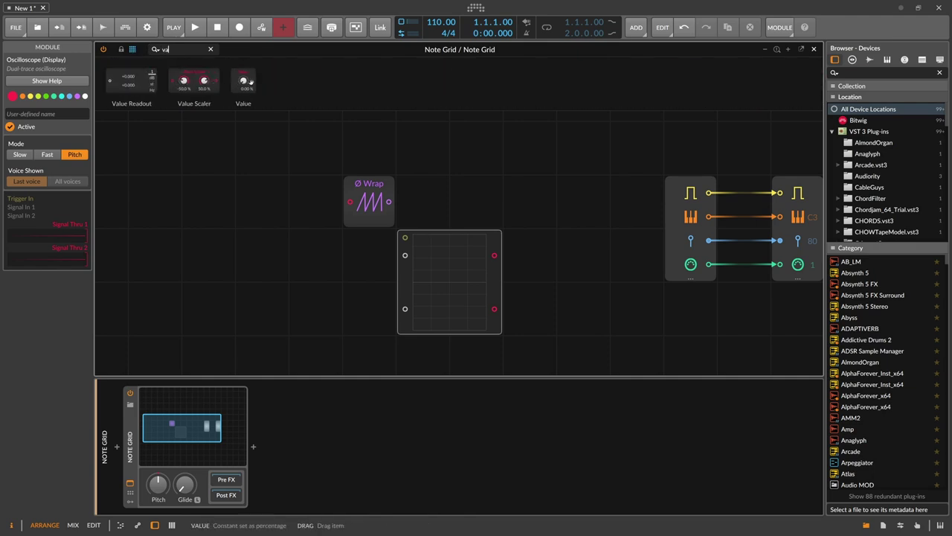
left_click_drag(243, 80, 385, 312)
left_click(402, 311)
scroll(383, 304, "down", 1)
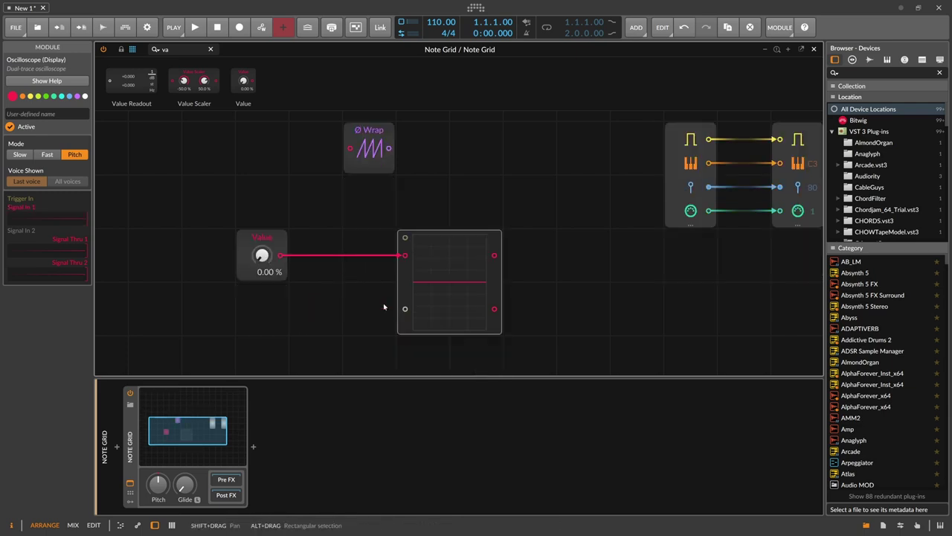
- Make the Value module bipolar and try out its range on the Oscilloscope
mouse_move(262, 255)
left_mouse_down()
mouse_move(261, 195)
mouse_move(262, 283)
mouse_move(262, 208)
mouse_move(261, 257)
left_mouse_up()
left_click(272, 238)
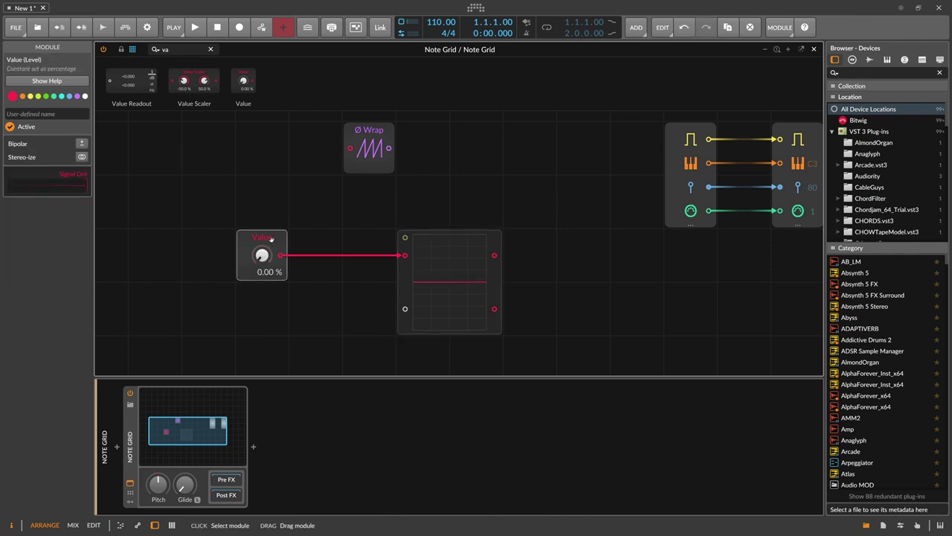
left_click(82, 144)
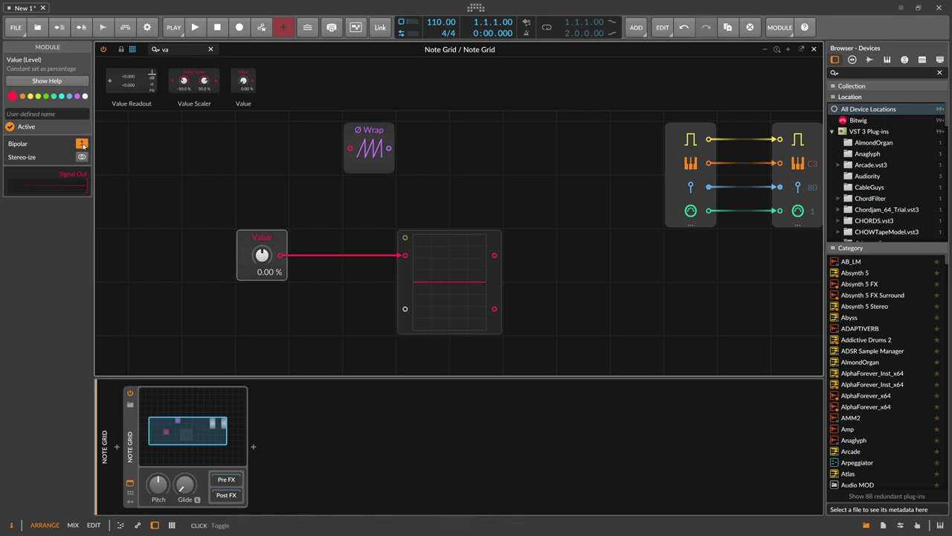
mouse_move(262, 255)
left_mouse_down()
mouse_move(262, 330)
mouse_move(262, 181)
mouse_move(262, 255)
left_mouse_up()
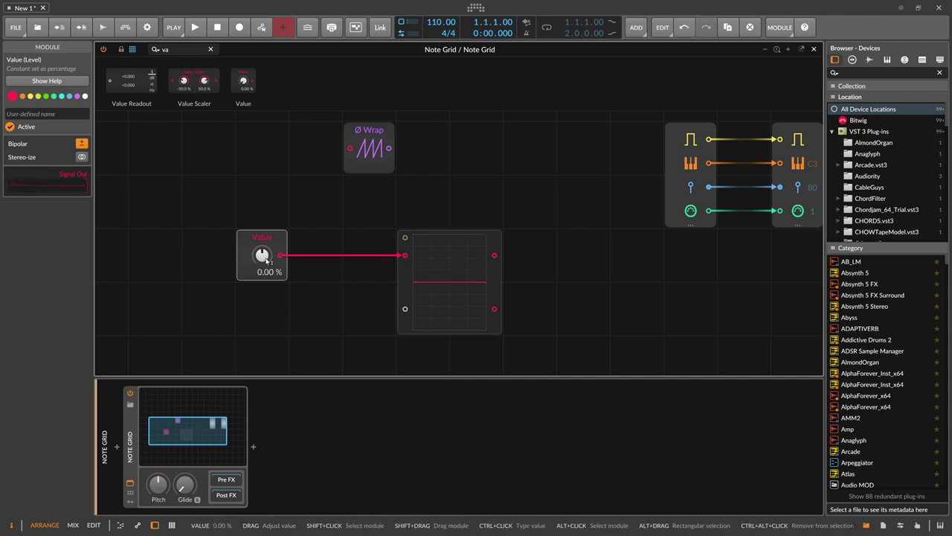
left_click(429, 269)
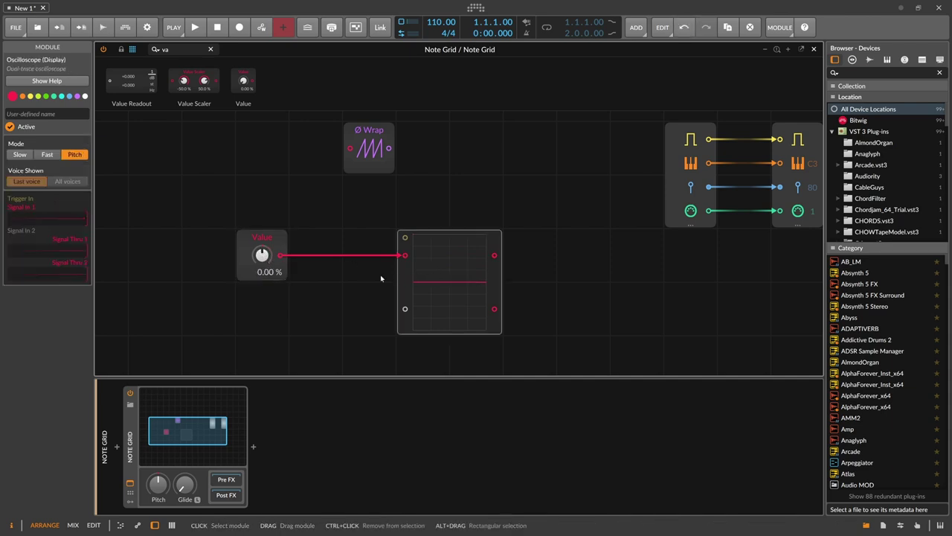
left_click(277, 236)
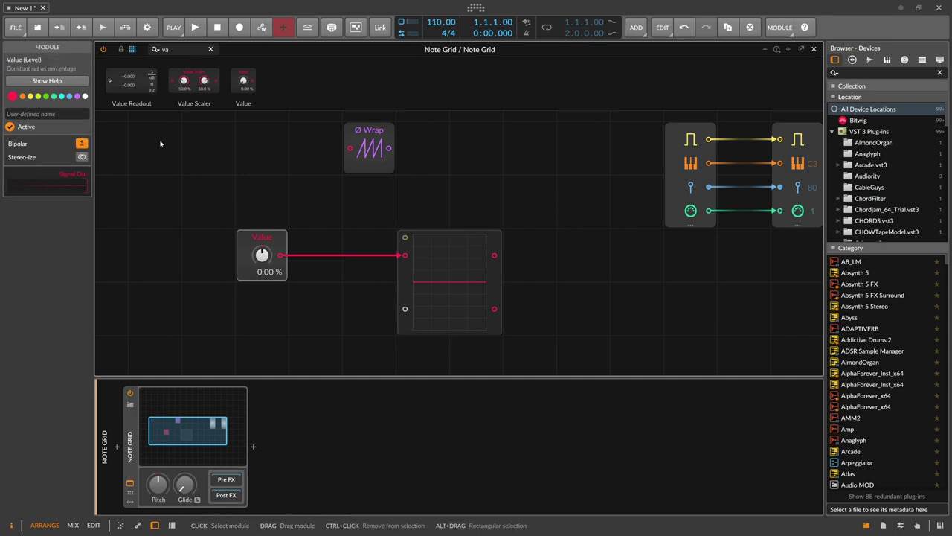
- Add a Pitch constant below the Value module and connect it to the Oscilloscope's second signal input
type("pitch")
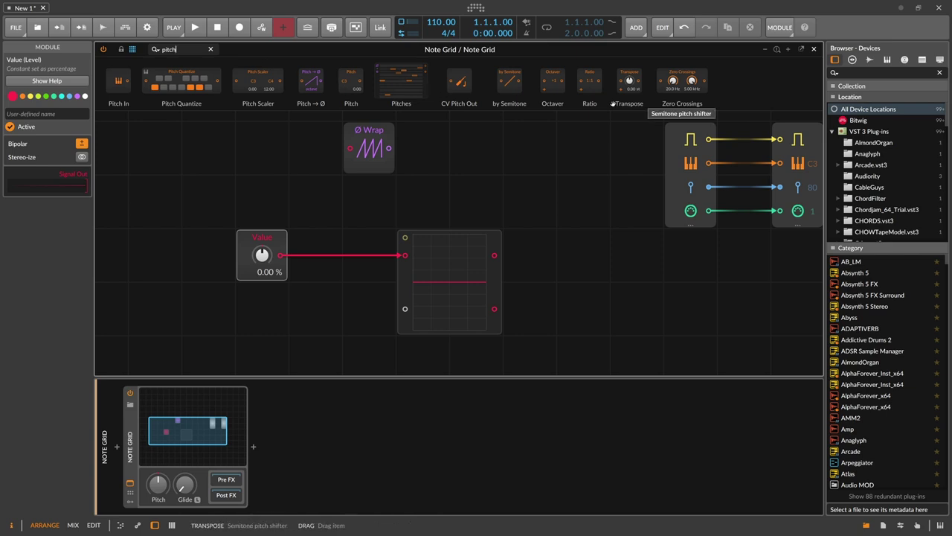
left_click_drag(262, 286, 404, 309)
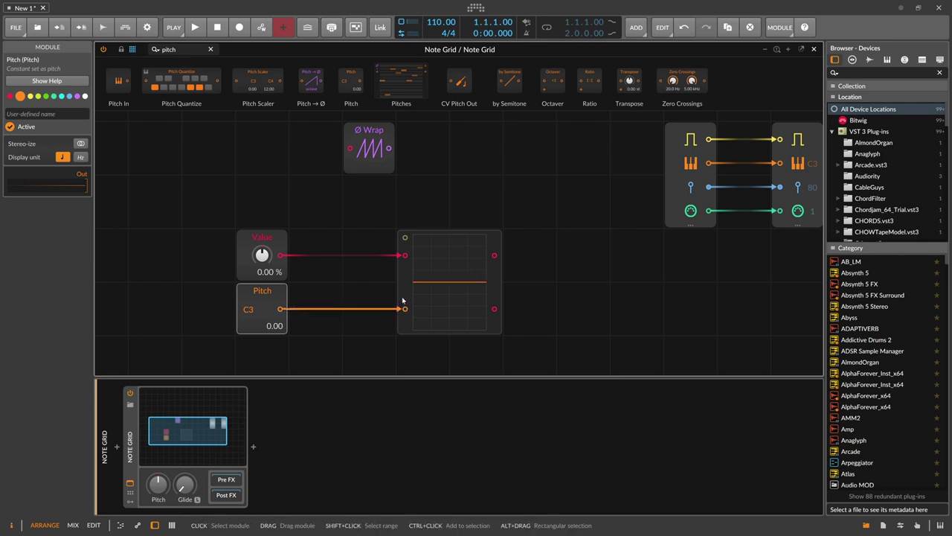
- Disconnect Value from the Oscilloscope, try Pitch at -128.00 and 120.00, and reset Pitch to 0.00
left_click_drag(405, 256, 360, 248)
left_click_drag(264, 312, 264, 390)
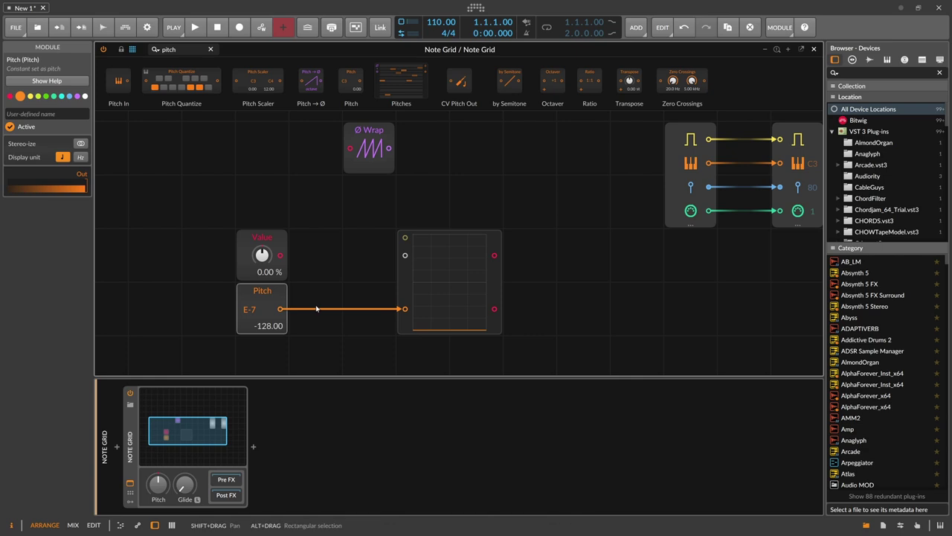
mouse_move(267, 325)
left_mouse_down()
mouse_move(267, 199)
mouse_move(250, 318)
left_mouse_up()
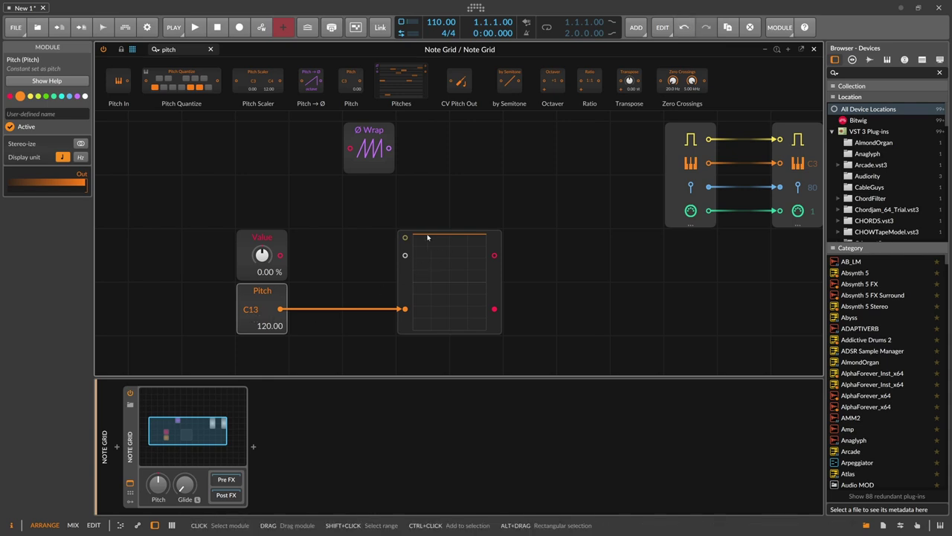
double_click(252, 309)
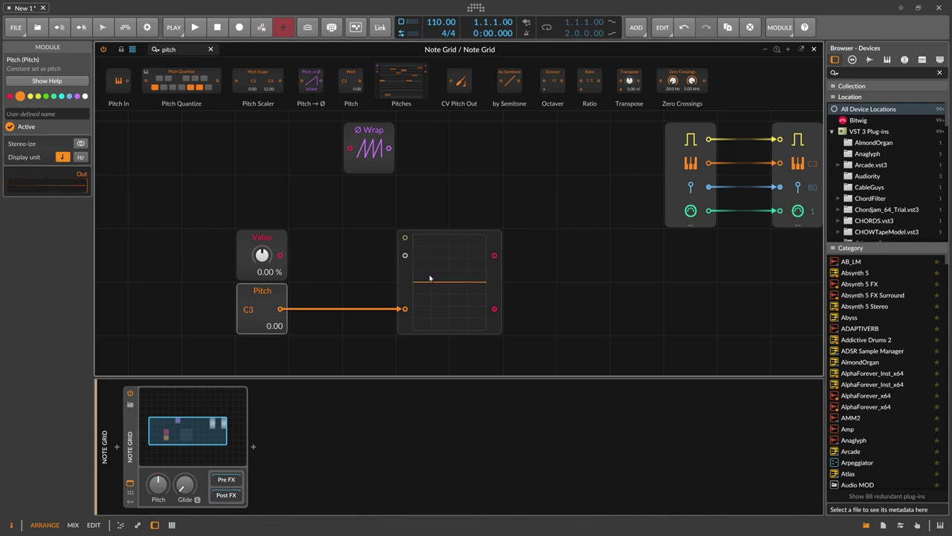
- Reconnect Value to the Oscilloscope's first signal input, sweep its level for comparison, and reset it to 0.00 %
left_click_drag(280, 255, 405, 256)
left_click_drag(279, 272, 279, 228)
double_click(261, 255)
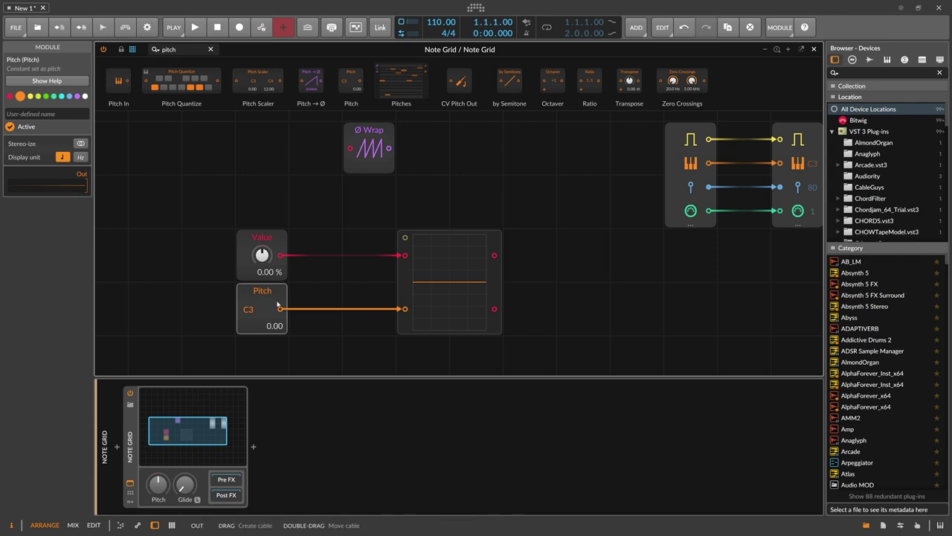
- Add a Value Readout module beyond the Oscilloscope and set its display unit to Hz
left_click(168, 50)
type("read")
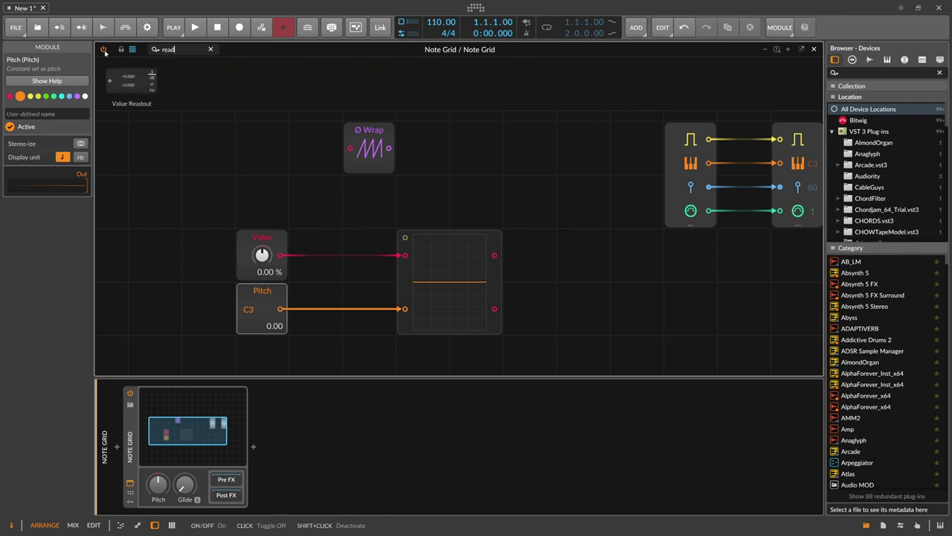
left_click_drag(131, 80, 610, 309)
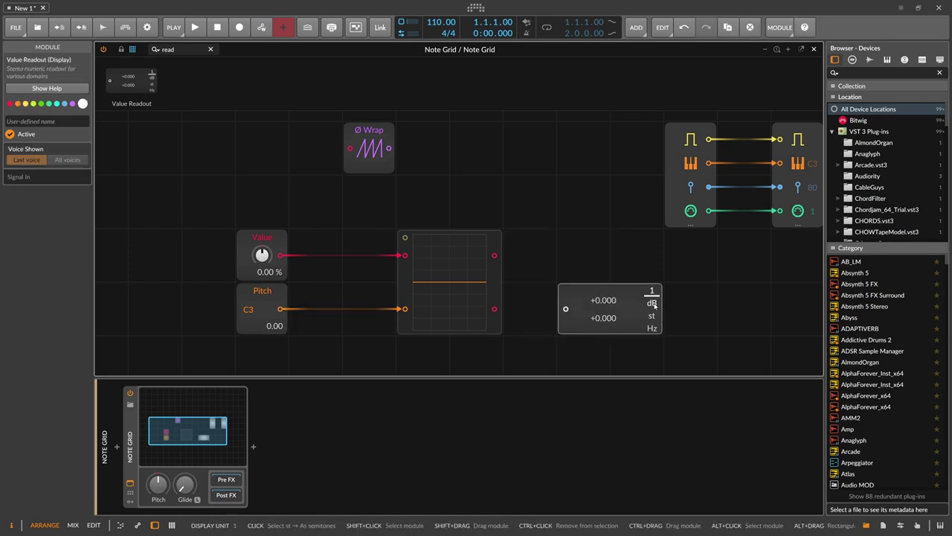
left_click(652, 328)
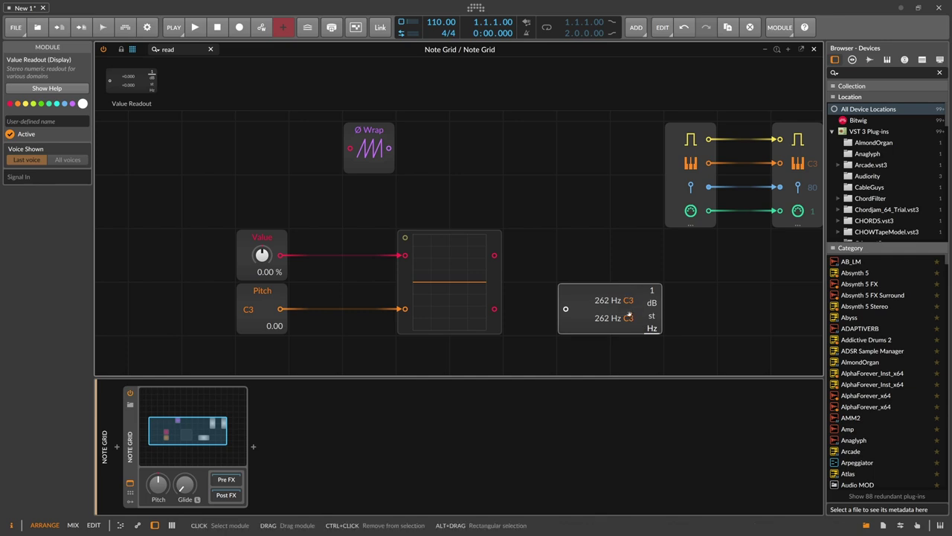
- Connect Value to the Value Readout, try it at -100 % and 100 %, and reset it to 0.00 %
left_click_drag(281, 255, 566, 309)
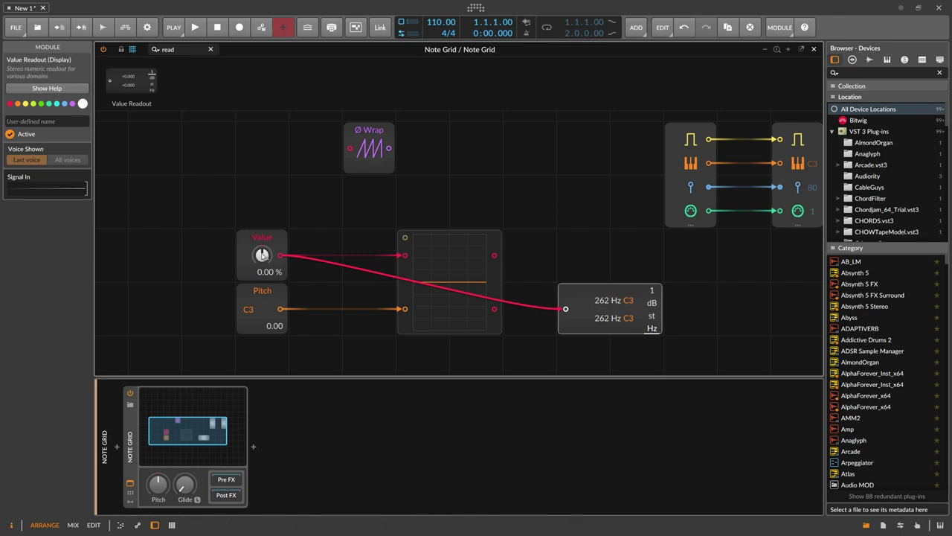
left_click_drag(262, 256, 262, 316)
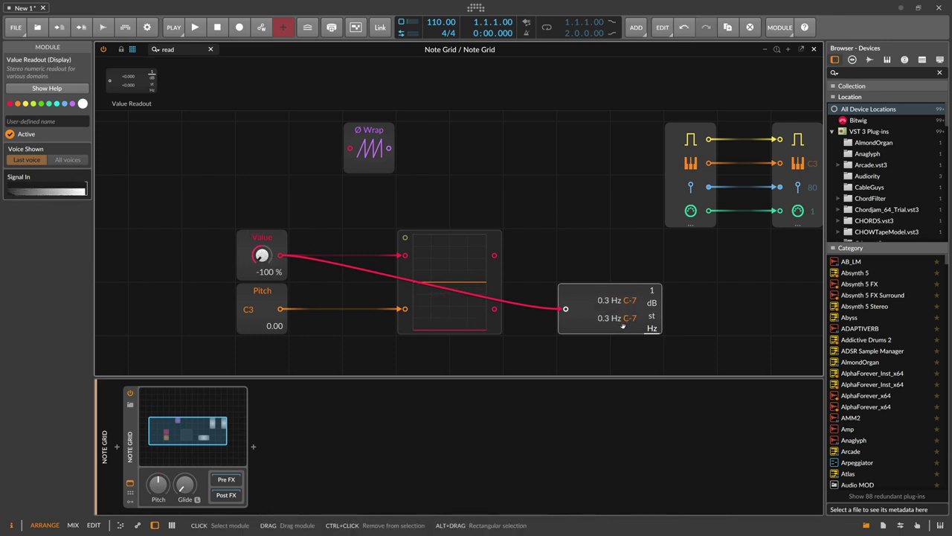
left_click_drag(262, 255, 262, 163)
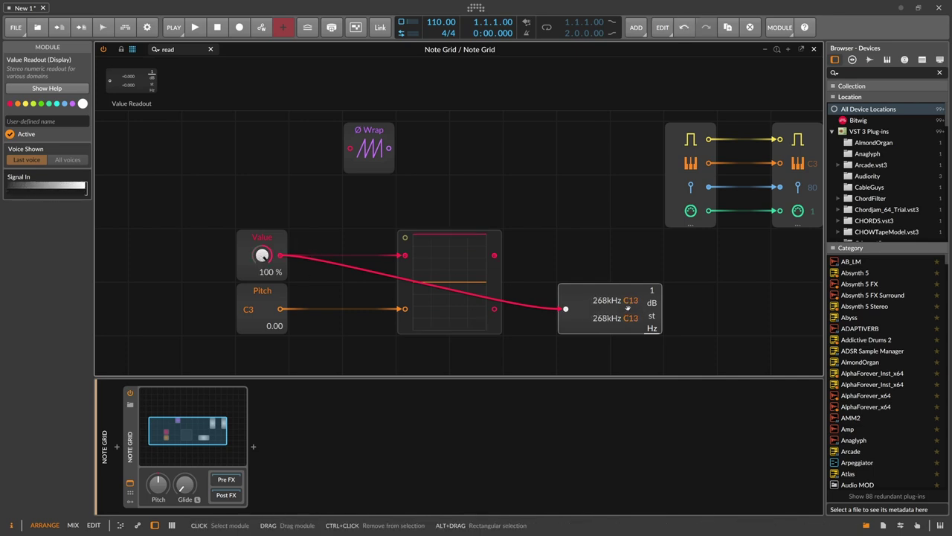
double_click(262, 255)
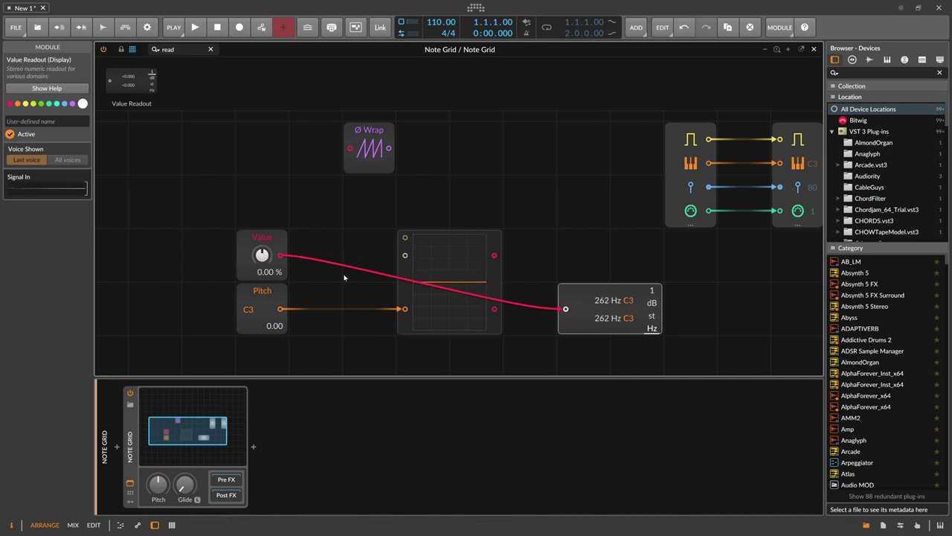
- Compare the Value and Pitch module settings, sweep Value again, and return it to 0.00 %
left_click(254, 242)
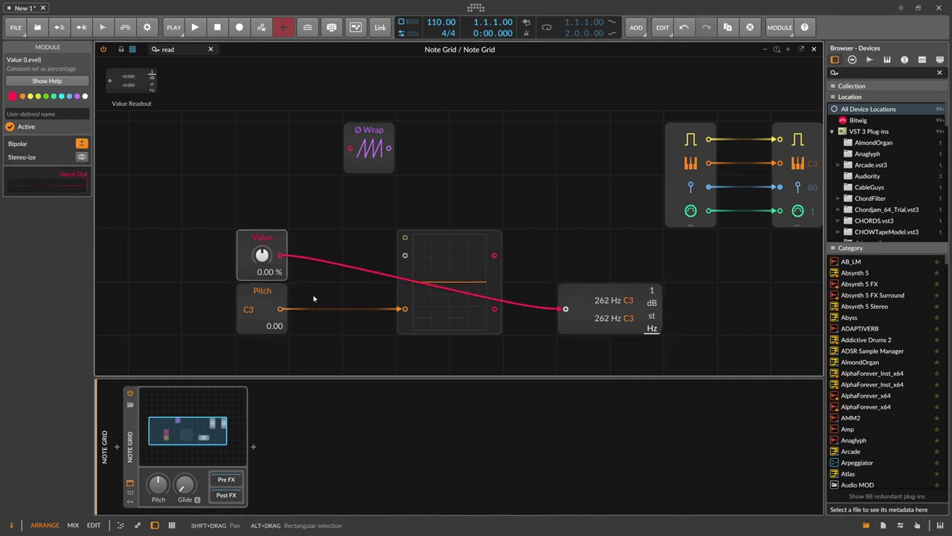
left_click(270, 311)
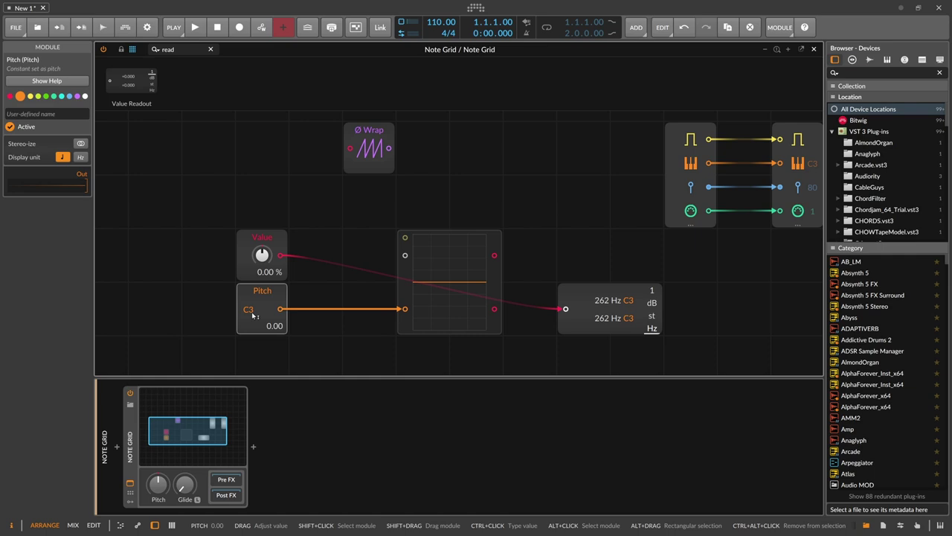
left_click_drag(261, 271, 260, 316)
double_click(263, 255)
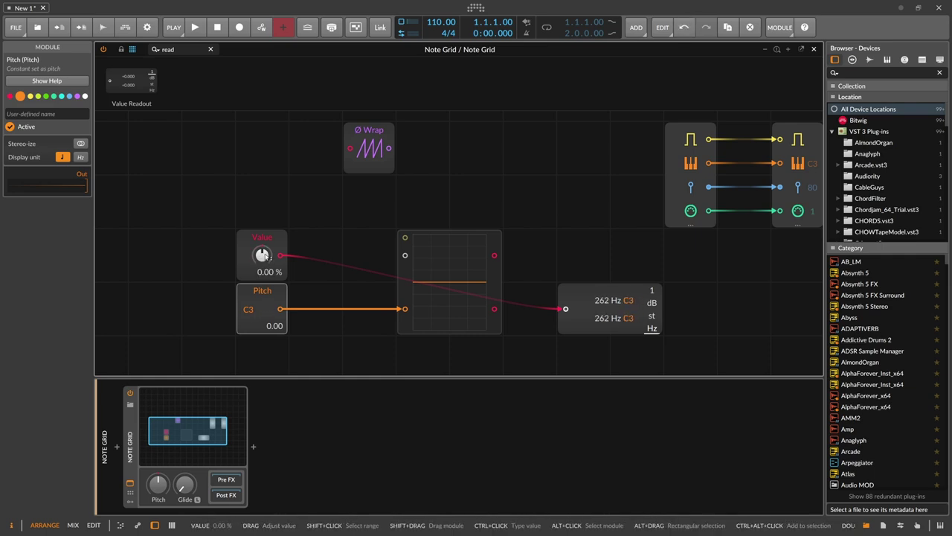
left_click(264, 256)
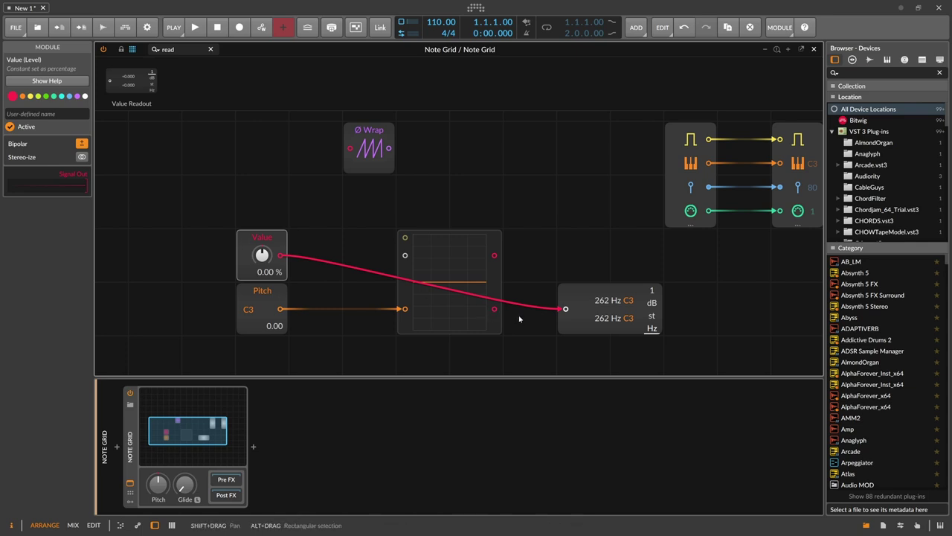
- Move the Value cable from the Value Readout to the Oscilloscope's first signal input
left_click_drag(565, 309, 405, 255)
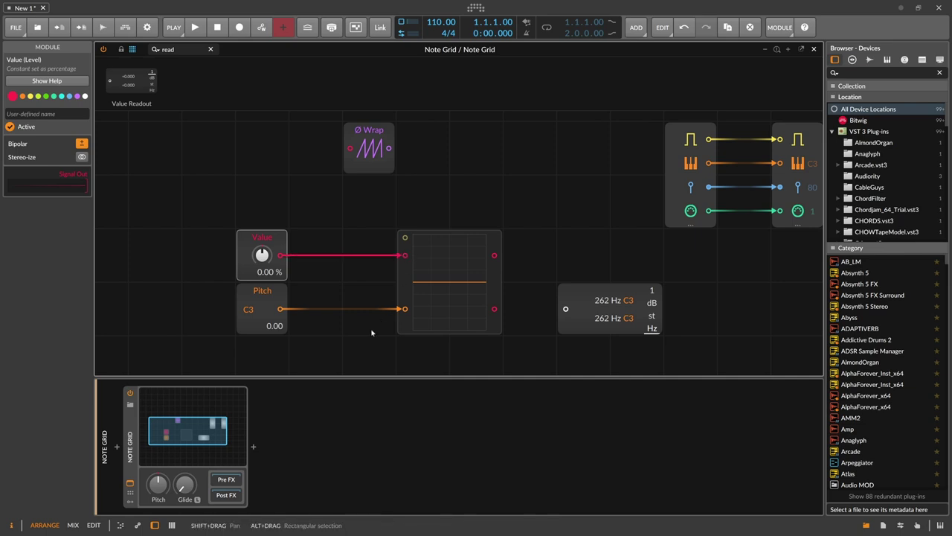
left_click(337, 238)
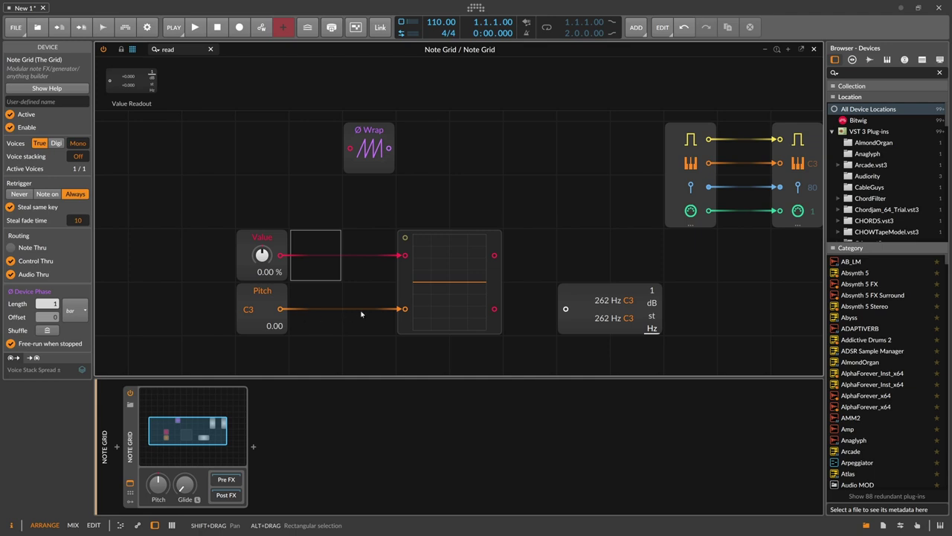
- Disconnect Value from the Oscilloscope and raise the Pitch constant to C4 (12.00)
double_click(405, 255)
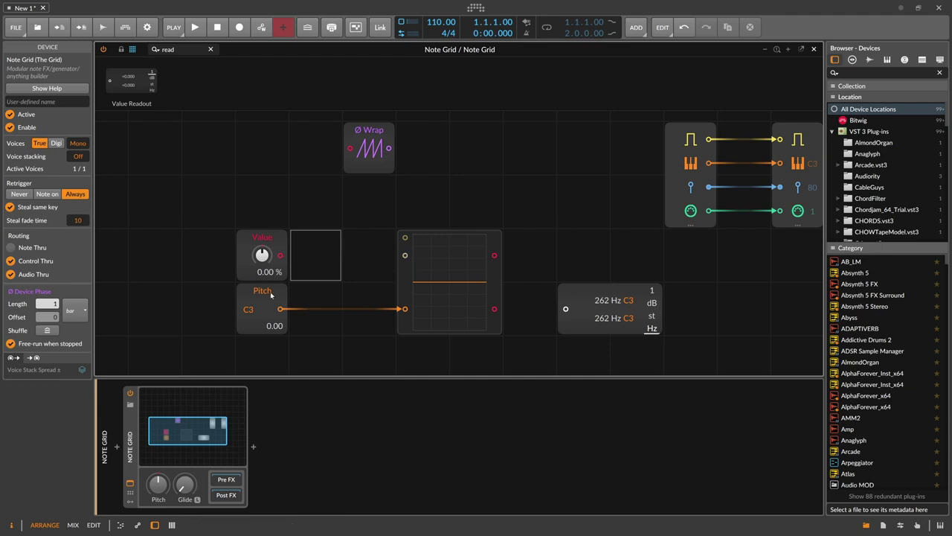
left_click_drag(248, 312, 249, 292)
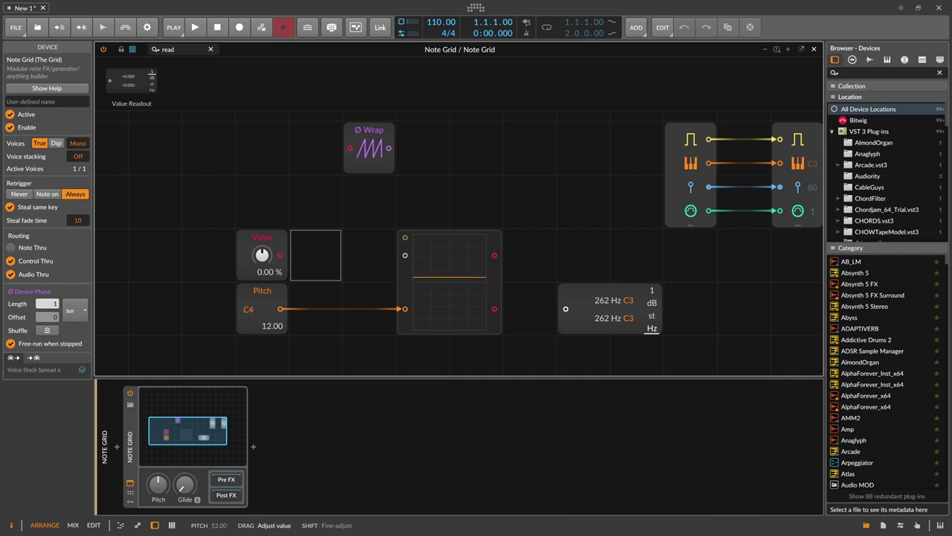
- Sweep the Pitch constant up to D6 (38.00) and reset it to C3 (0.00)
left_click_drag(249, 291, 425, 235)
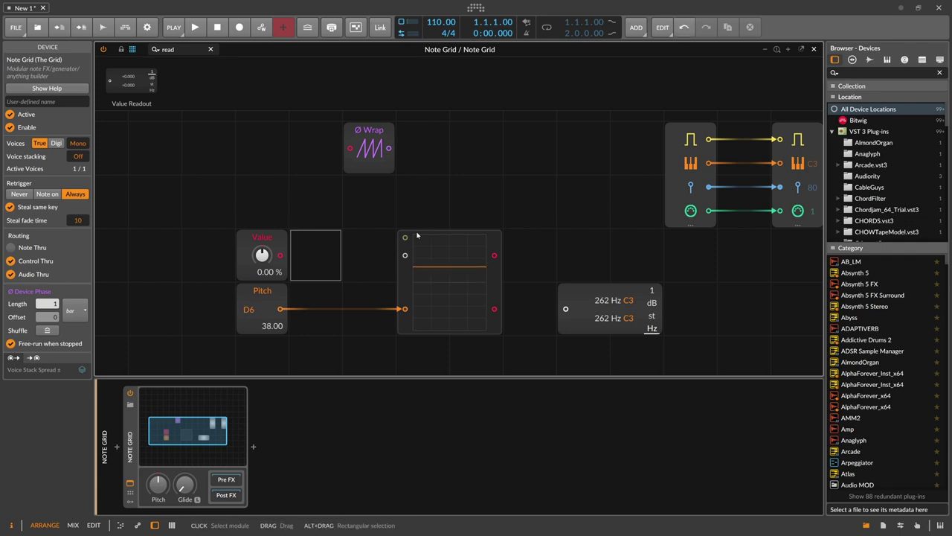
left_click_drag(248, 309, 248, 343)
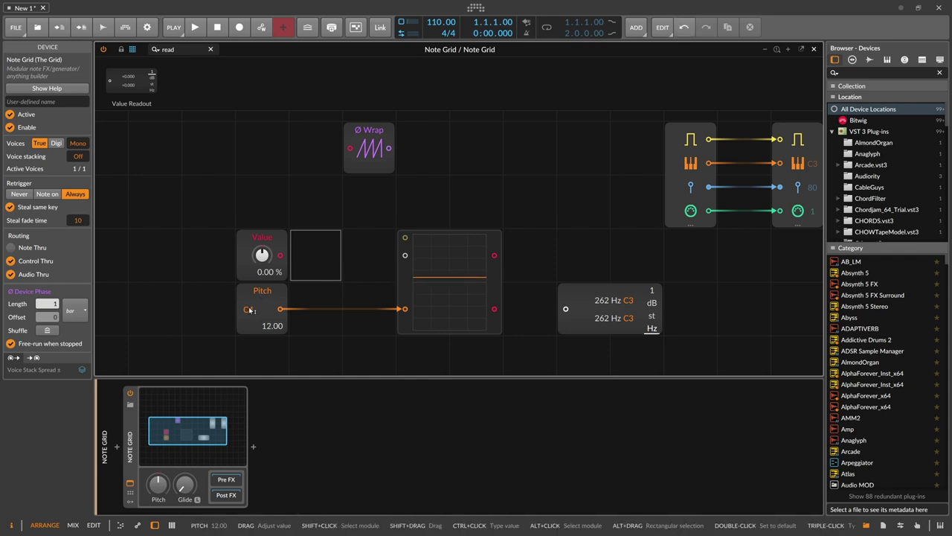
left_click(255, 315)
double_click(255, 312)
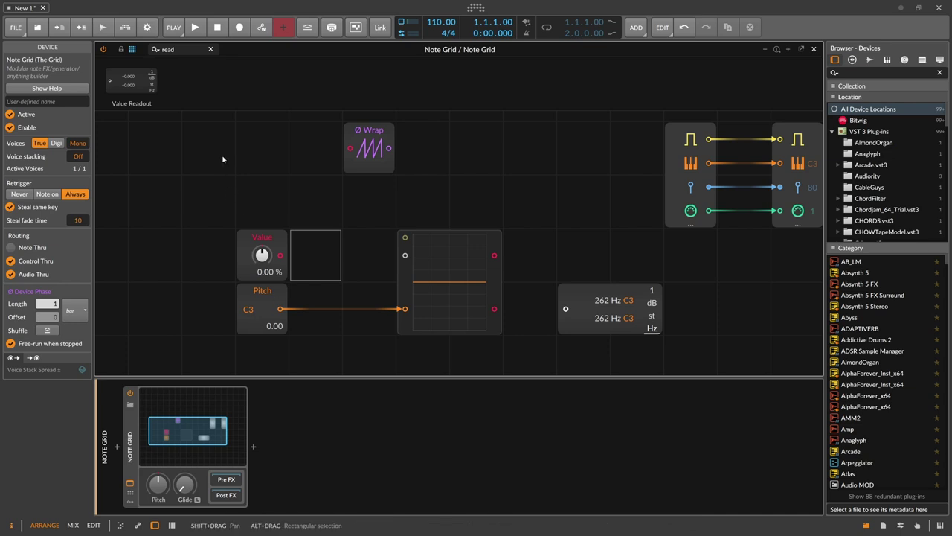
- Clear the module search and move the Wrap module just above the gap between Value and the Oscilloscope
double_click(194, 49)
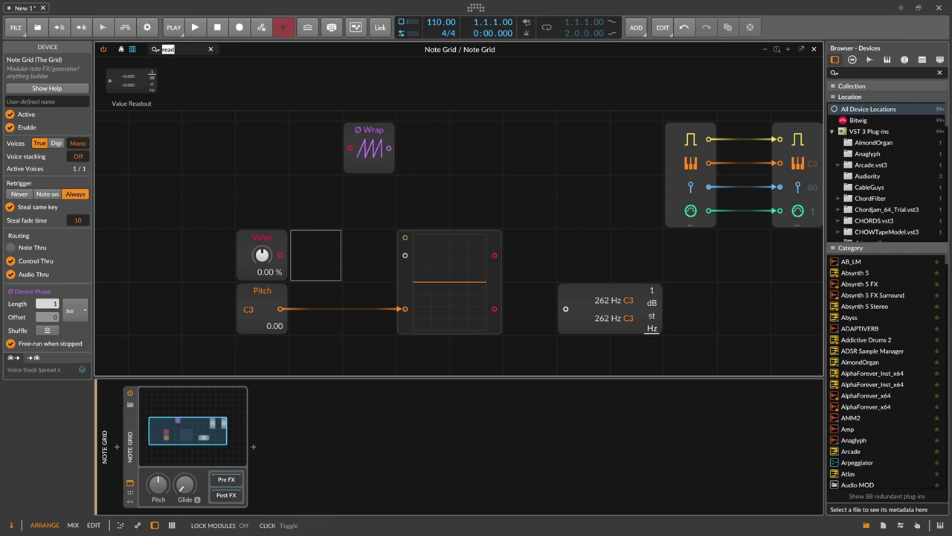
key("BackSpace")
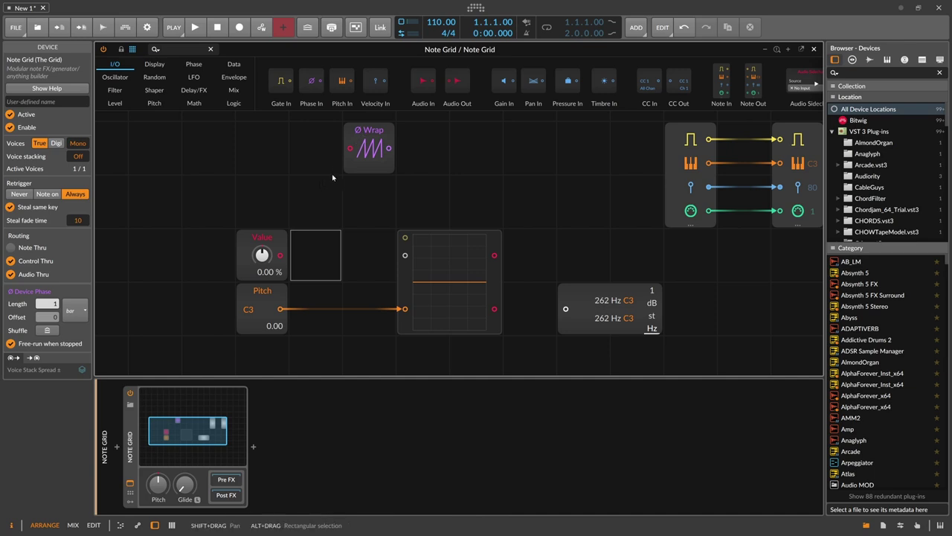
left_click_drag(366, 141, 314, 195)
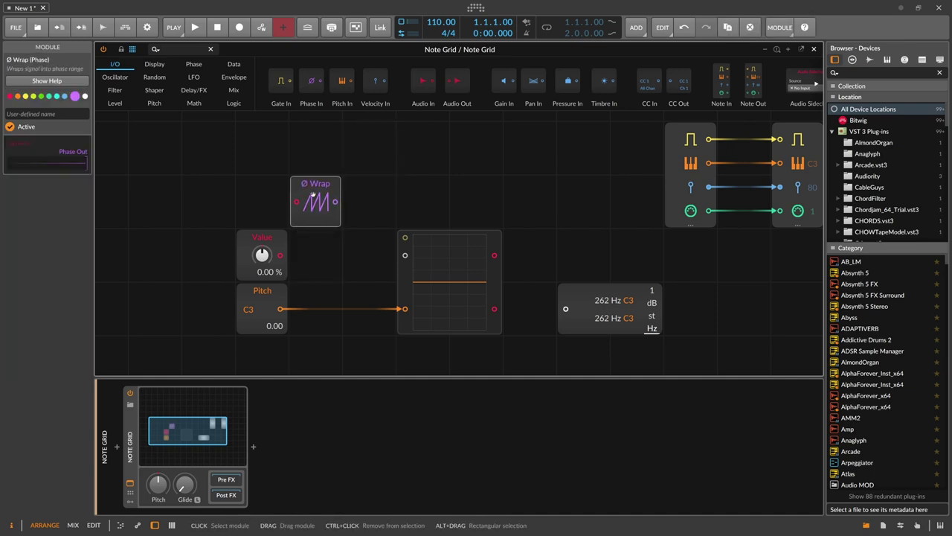
- Replace Pitch on the Oscilloscope with Value routed through Wrap into the first signal input, then sweep Value and reset it to 0.00 %
double_click(404, 309)
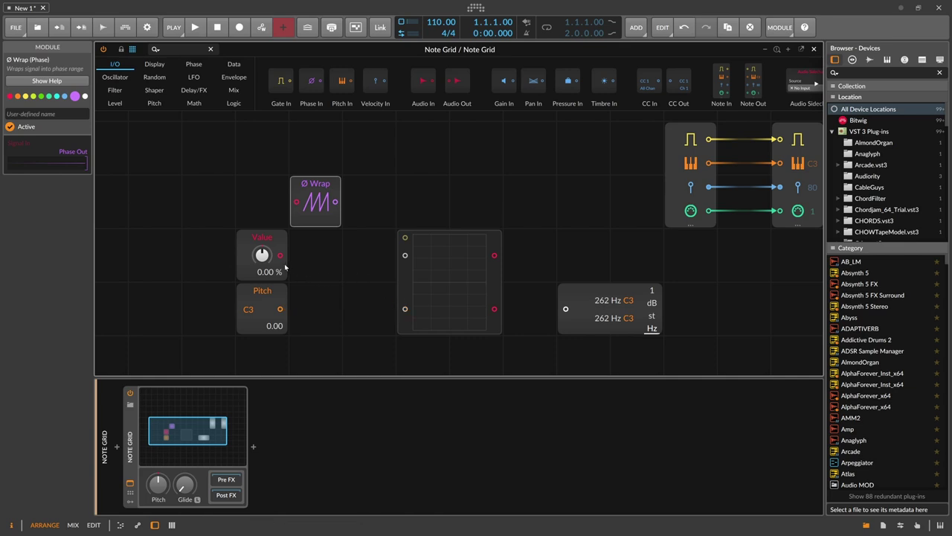
mouse_move(280, 256)
left_mouse_down()
mouse_move(405, 255)
mouse_move(262, 223)
mouse_move(261, 312)
mouse_move(261, 238)
mouse_move(261, 297)
mouse_move(296, 202)
mouse_move(404, 255)
left_mouse_up()
mouse_move(261, 255)
left_mouse_down()
mouse_move(262, 206)
mouse_move(262, 328)
left_mouse_up()
double_click(262, 255)
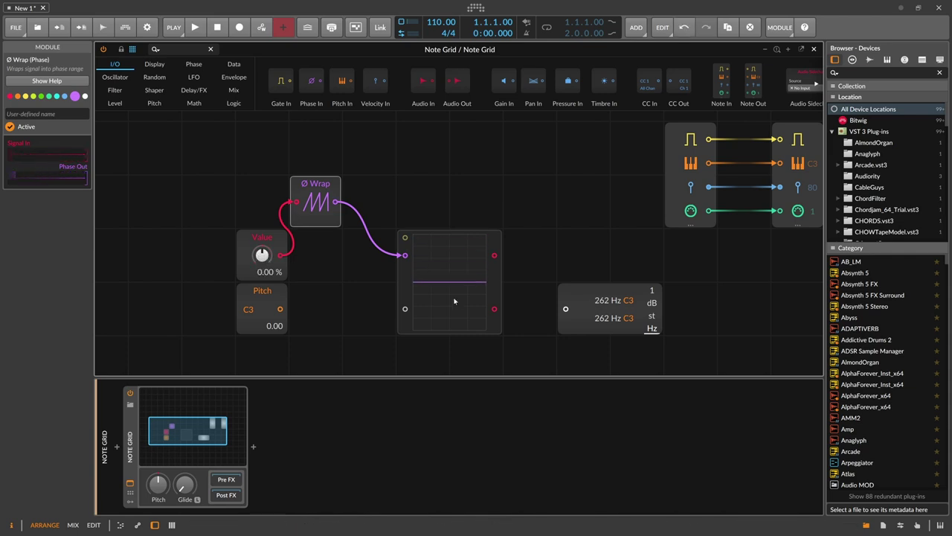
- Compare Value directly on the Oscilloscope's second signal input at -86.7 % and 100 %, then disconnect it and reset Value to 0.00 %
mouse_move(269, 258)
left_mouse_down()
mouse_move(269, 286)
mouse_move(262, 272)
mouse_move(283, 256)
mouse_move(405, 309)
left_mouse_up()
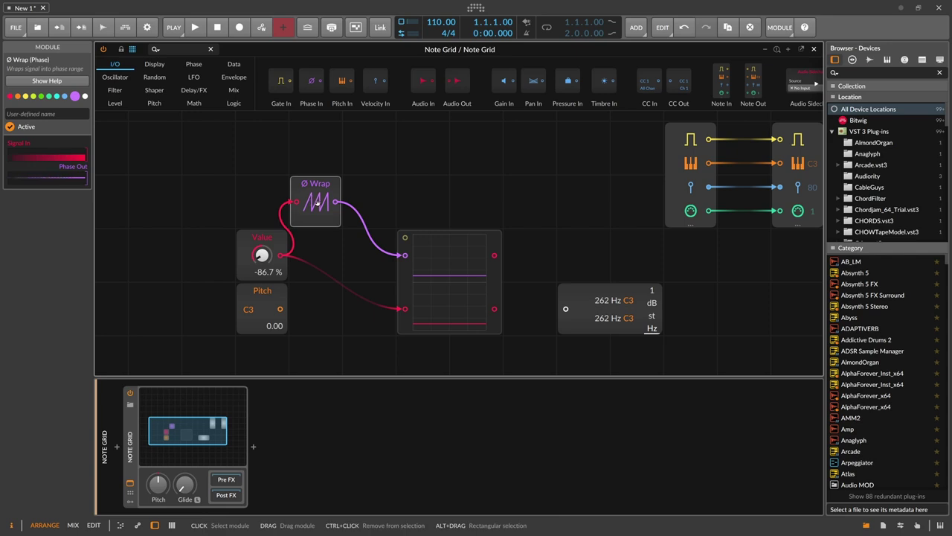
left_click_drag(262, 255, 262, 218)
double_click(405, 309)
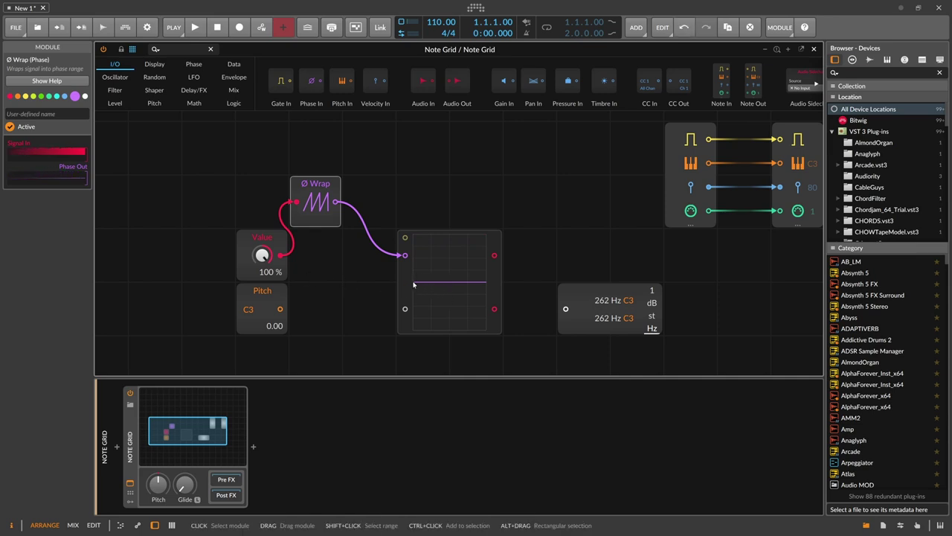
left_click_drag(262, 256, 263, 260)
double_click(263, 257)
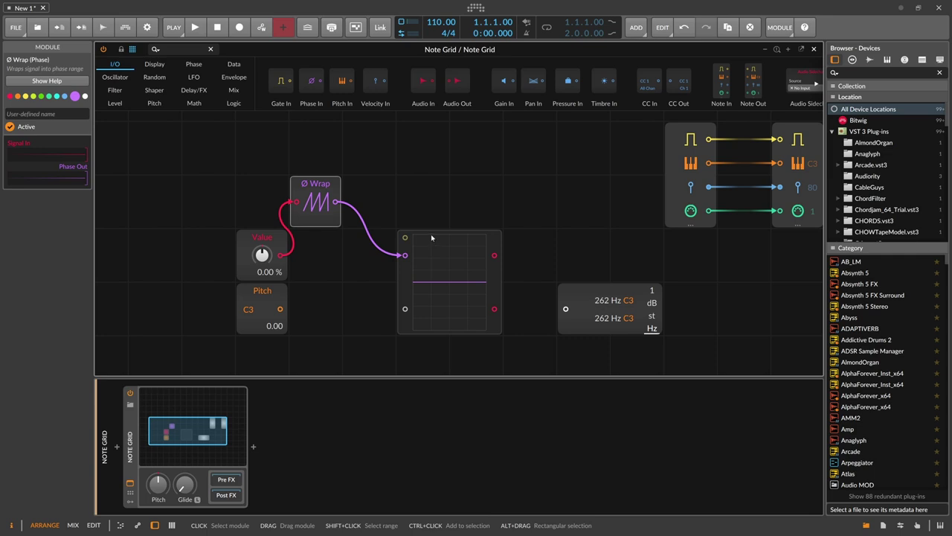
mouse_move(262, 255)
left_mouse_down()
mouse_move(262, 282)
mouse_move(262, 256)
left_mouse_up()
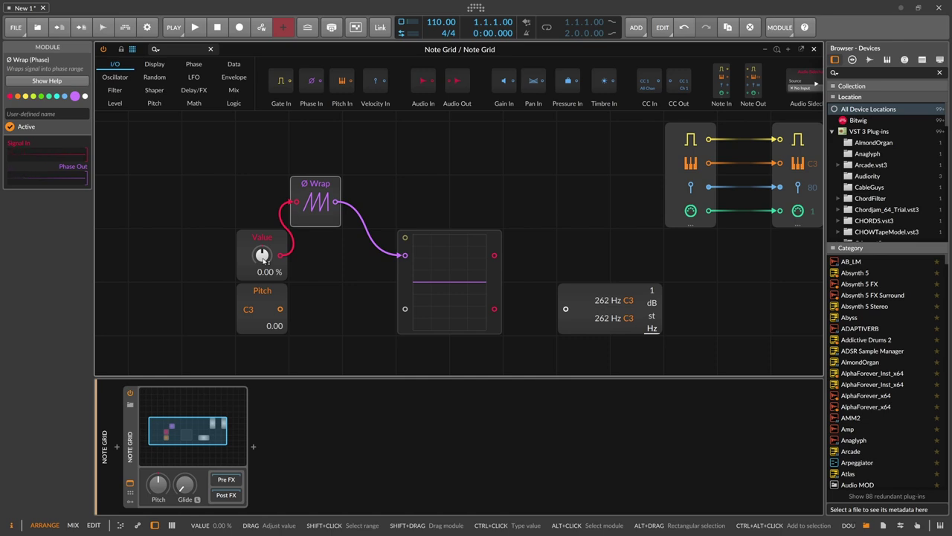
- Line up Value and Wrap in a row with the Oscilloscope and insert a Bi→Uni module between Value and Wrap
left_click_drag(320, 188, 213, 239)
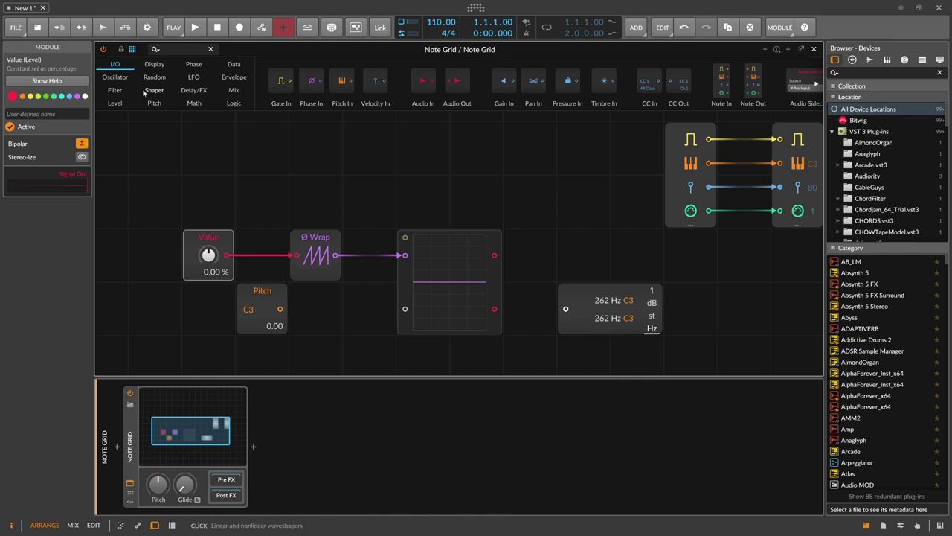
left_click(115, 102)
scroll(375, 88, "down", 3)
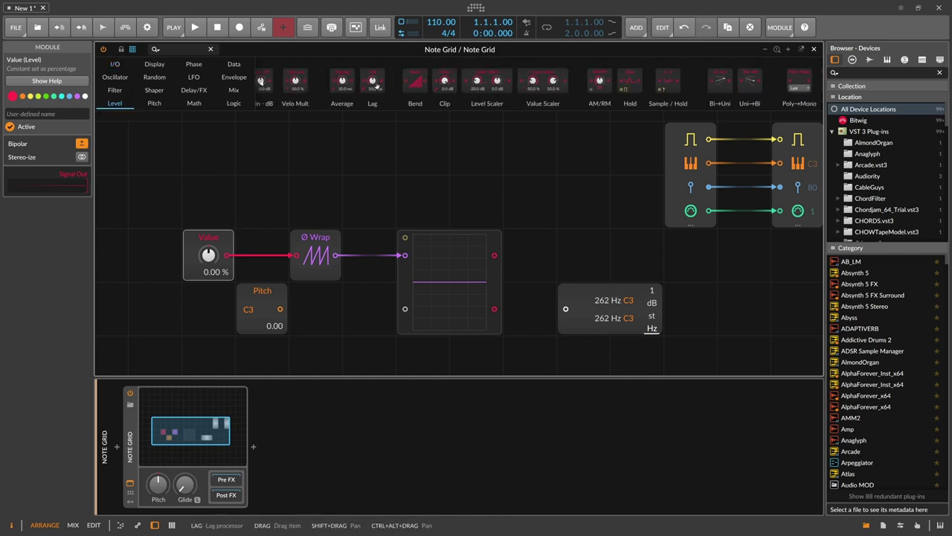
left_click_drag(721, 82, 183, 240)
left_click_drag(266, 237, 220, 238)
left_click(294, 243)
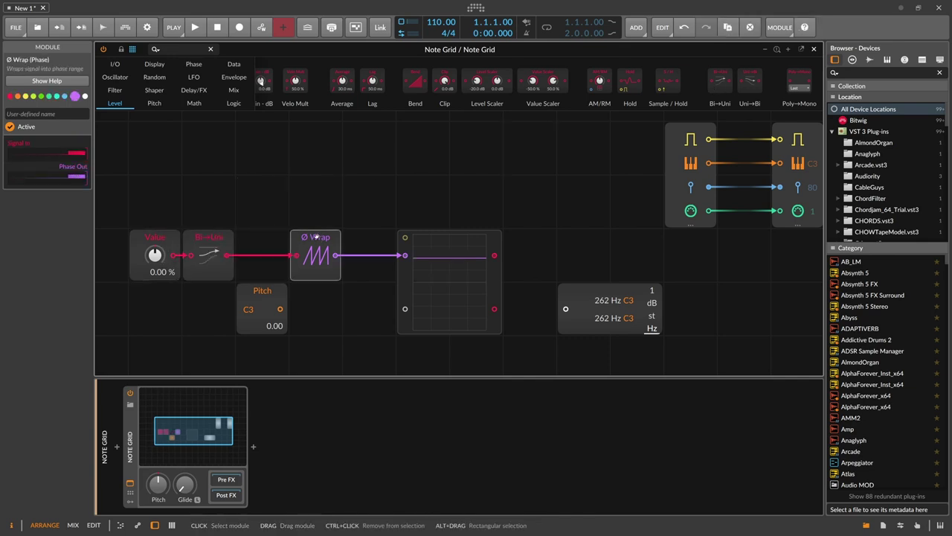
left_click_drag(292, 244, 238, 244)
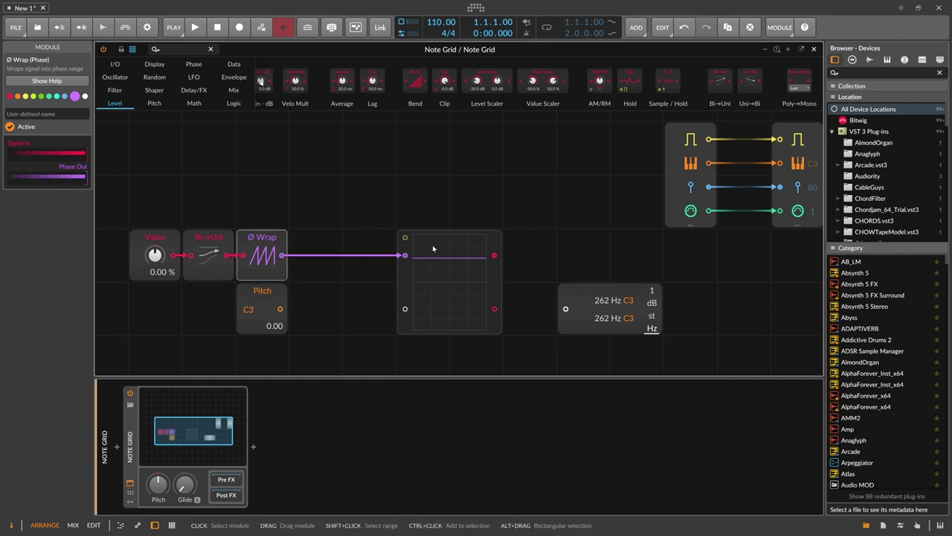
- Examine the Bi→Uni signals while sweeping Value, and return Value to 0.00 %
left_click(211, 239)
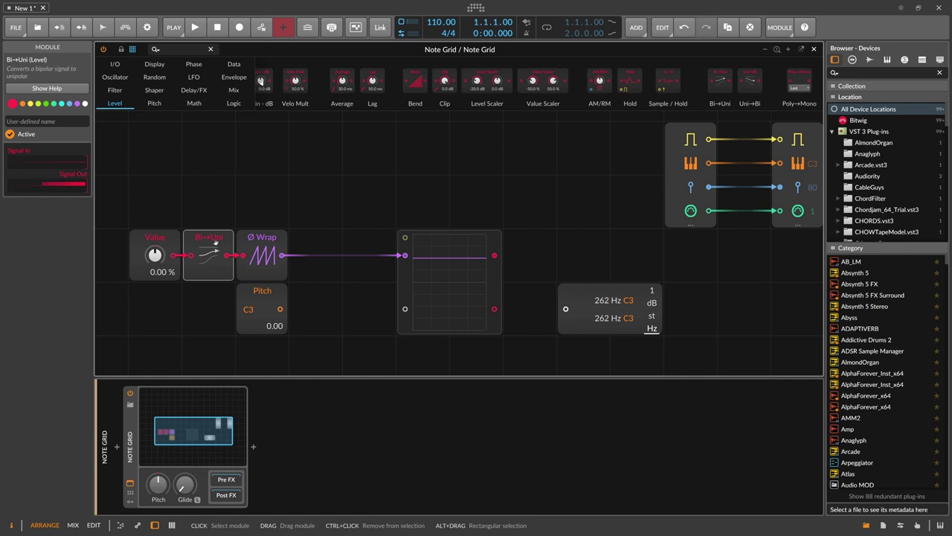
mouse_move(158, 257)
left_mouse_down()
mouse_move(158, 216)
mouse_move(158, 275)
mouse_move(157, 199)
left_mouse_up()
double_click(155, 255)
- Move Value farther away from Bi→Uni and insert a Uni→Bi module between Wrap and the Oscilloscope
left_click(131, 241)
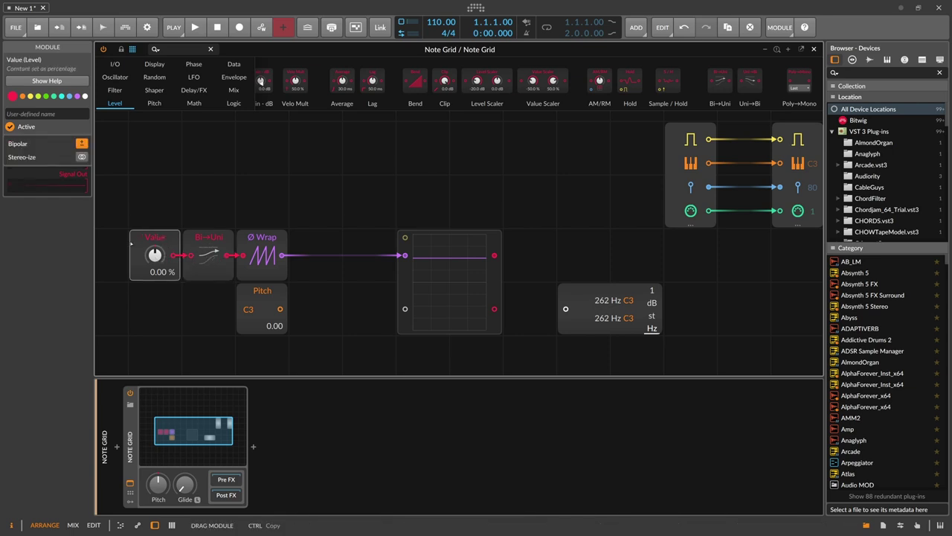
left_click_drag(131, 243, 78, 244)
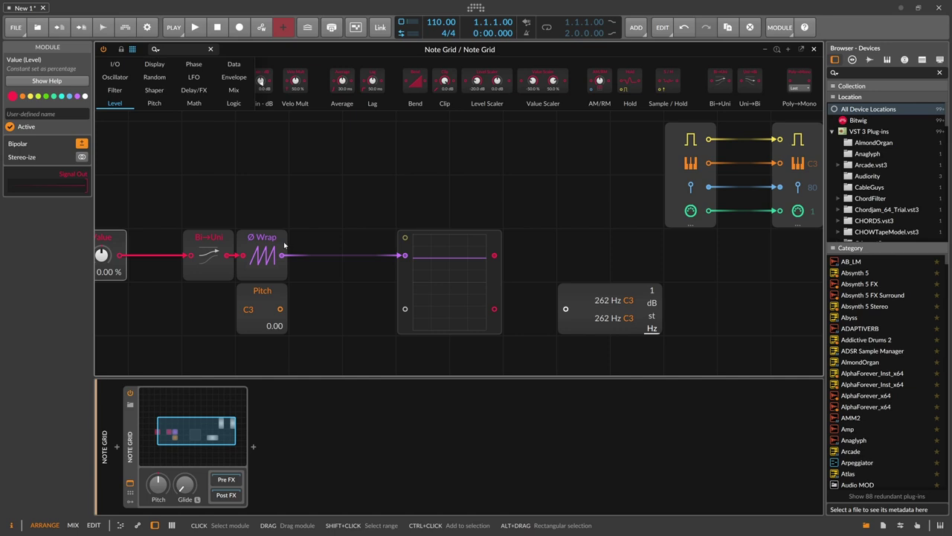
left_click(229, 243)
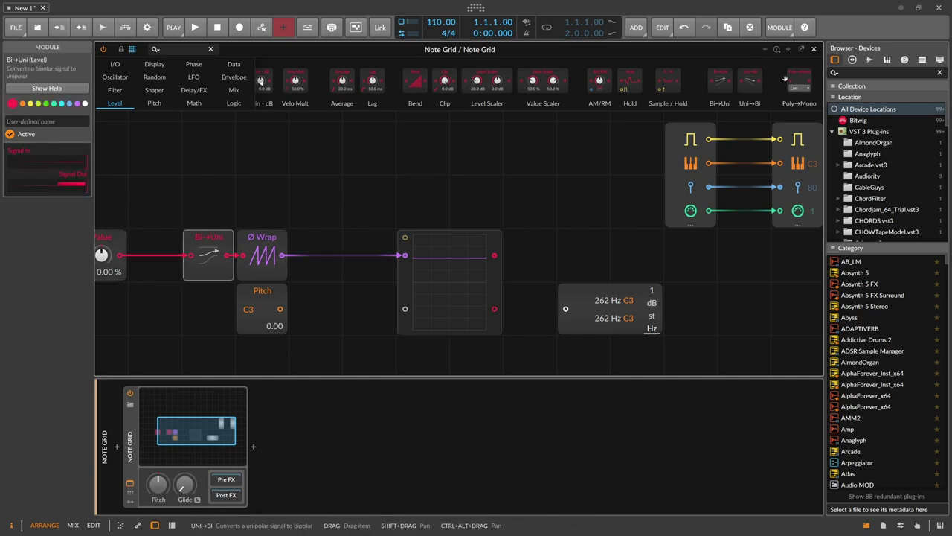
left_click_drag(748, 83, 315, 256)
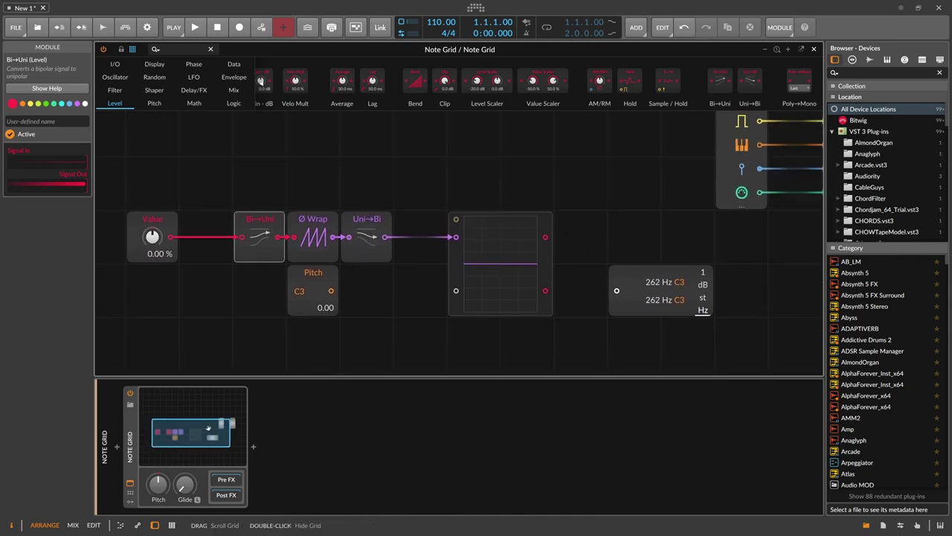
- Examine the Uni→Bi signals while sweeping Value, and return Value to 0.00 %
left_click(371, 240)
mouse_move(151, 236)
left_mouse_down()
mouse_move(151, 186)
mouse_move(151, 300)
mouse_move(151, 177)
mouse_move(152, 268)
left_mouse_up()
double_click(152, 236)
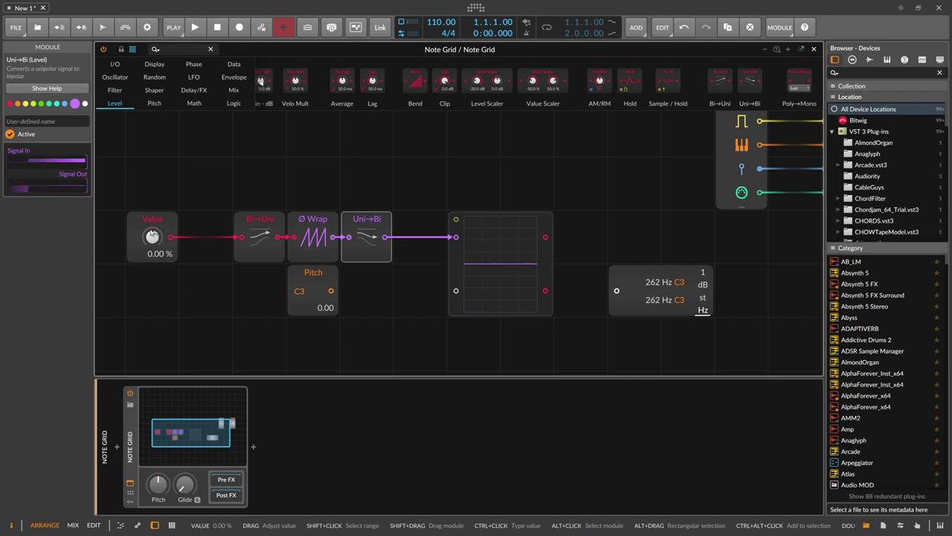
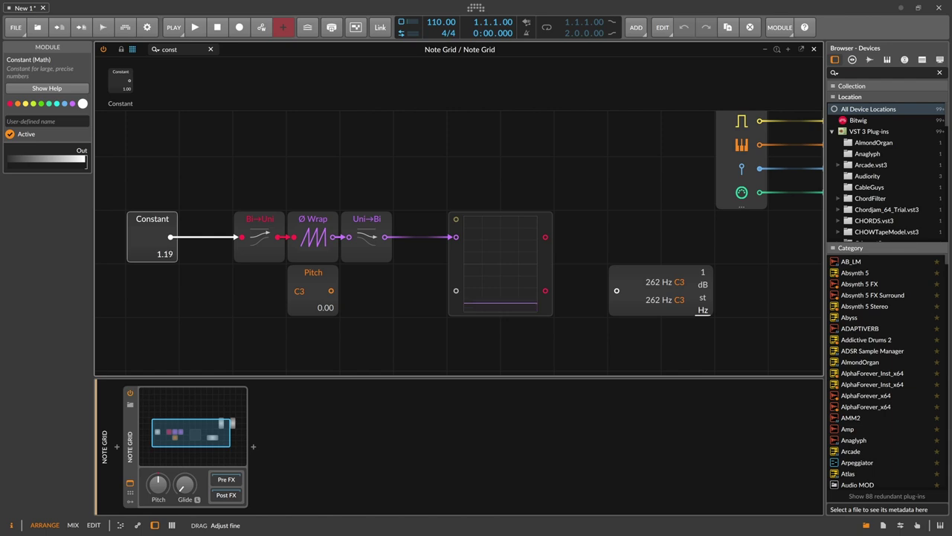
- Sweep the Constant feeding Bi→Uni, reset it to 1.00, and examine the Wrap module's signals
left_click_drag(164, 227, 177, 251)
double_click(165, 254)
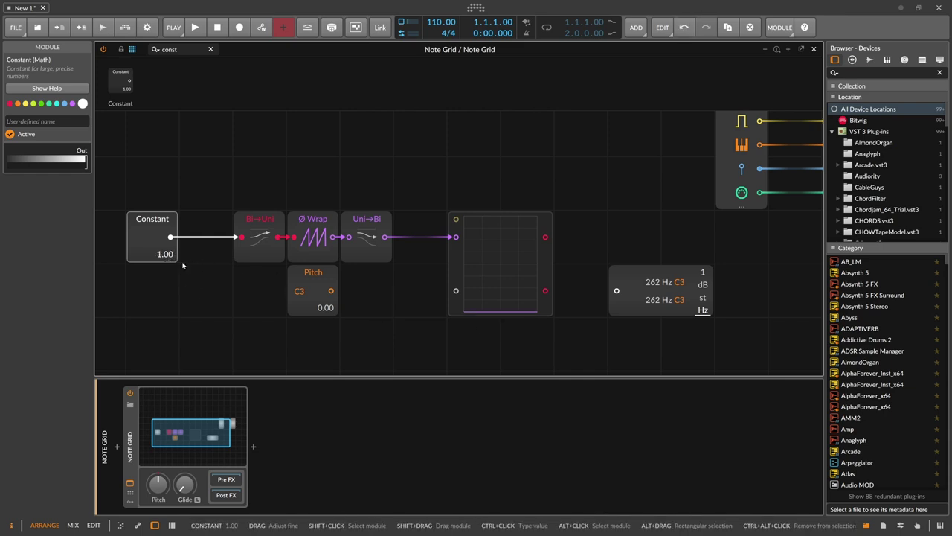
left_click(312, 219)
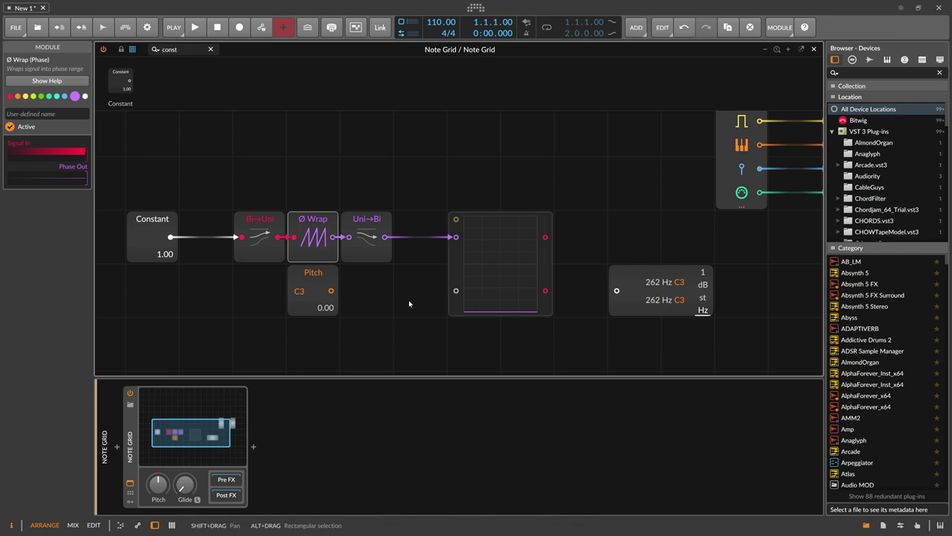
- Disconnect Constant from Bi→Uni and Uni→Bi from the Oscilloscope, and route Constant into the Oscilloscope's second signal input
double_click(242, 236)
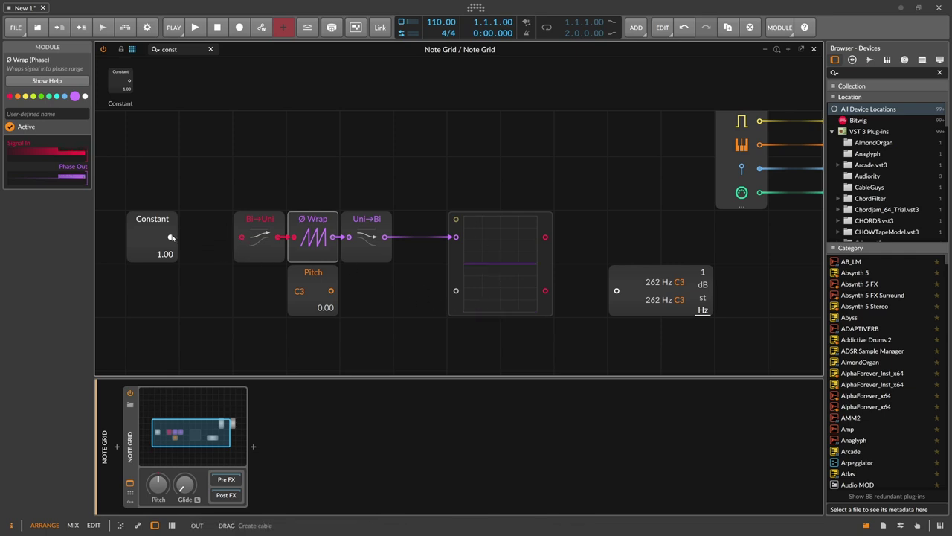
left_click_drag(170, 237, 456, 290)
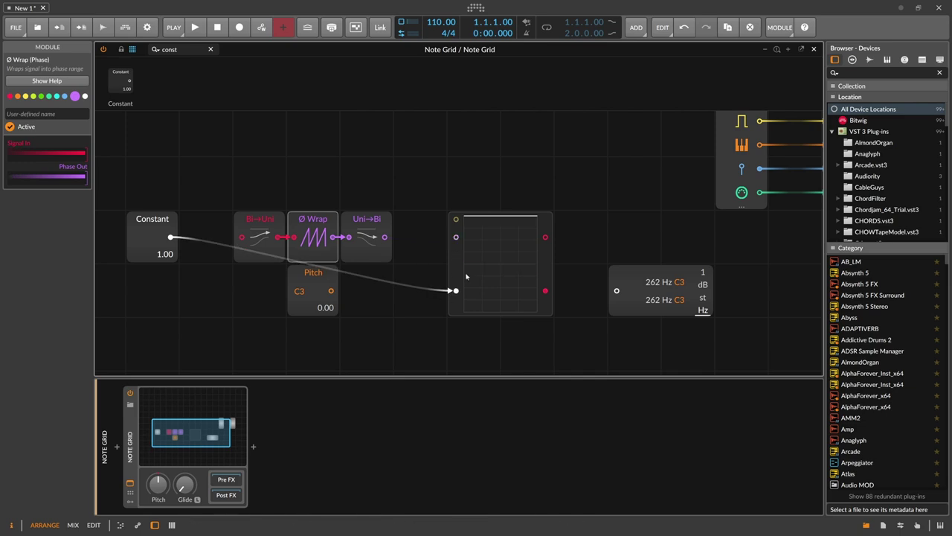
left_click(490, 222)
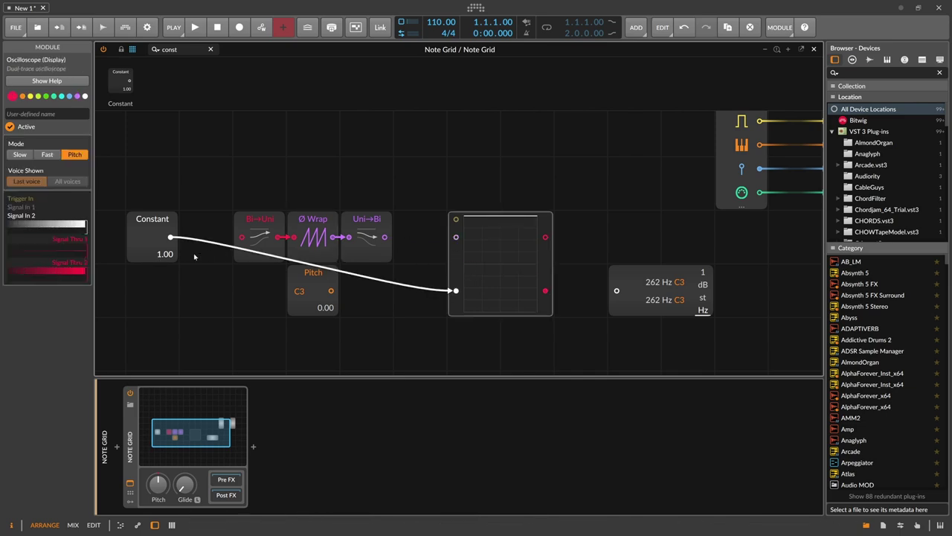
- Raise the Constant through 1.83 and 2.18 to 3.12 while it feeds the Oscilloscope directly
left_click_drag(170, 257, 170, 257)
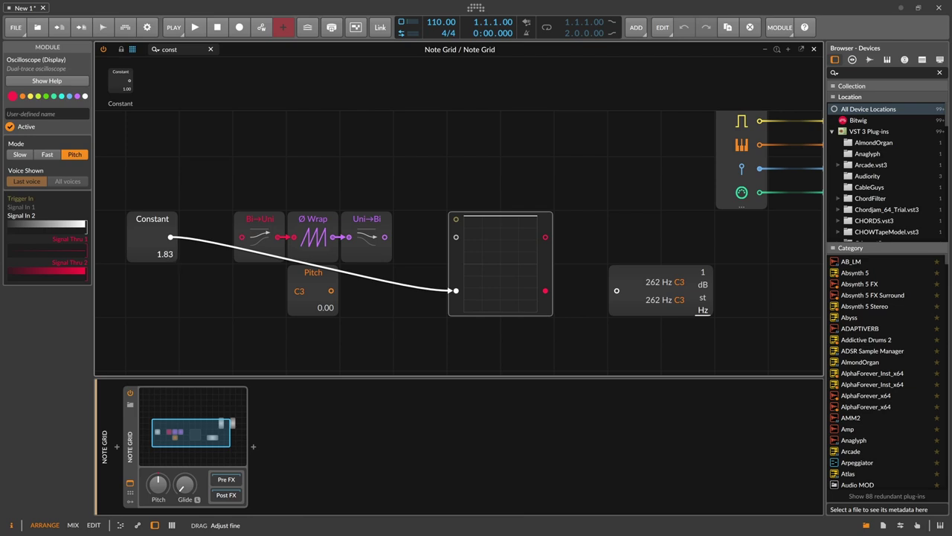
left_click_drag(166, 254, 167, 246)
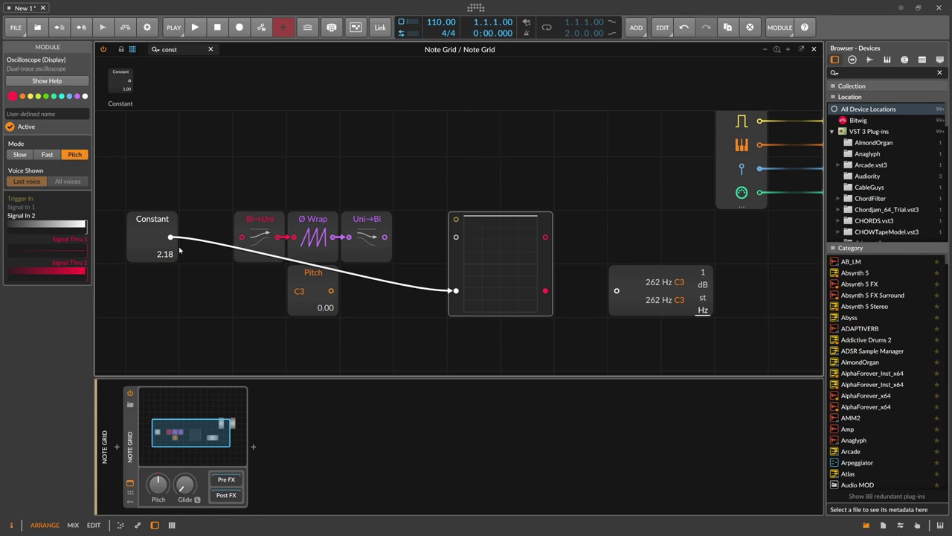
left_click_drag(179, 251, 179, 240)
- Move the Constant cable back to Bi→Uni, reconnect Uni→Bi to the Oscilloscope's first signal input, and set Constant to 1.00
double_click(456, 291)
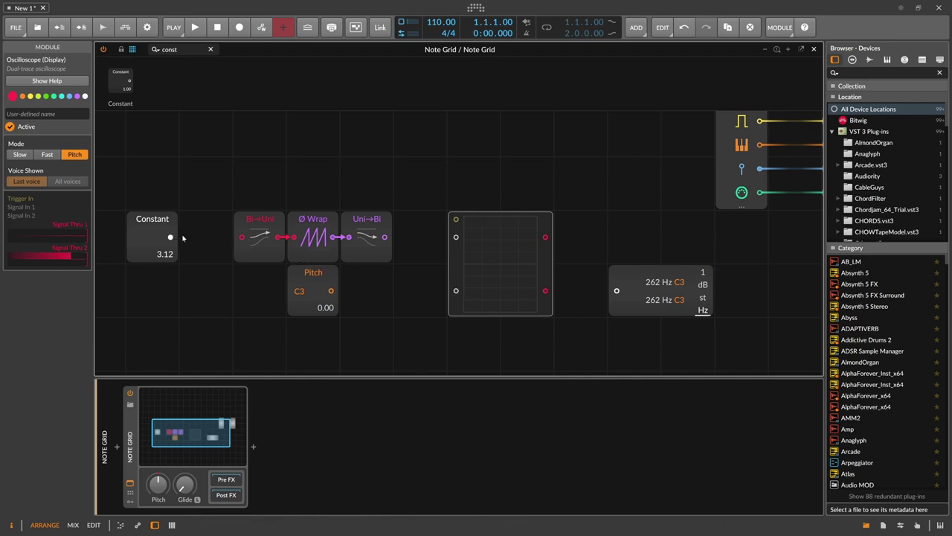
left_click_drag(170, 236, 242, 238)
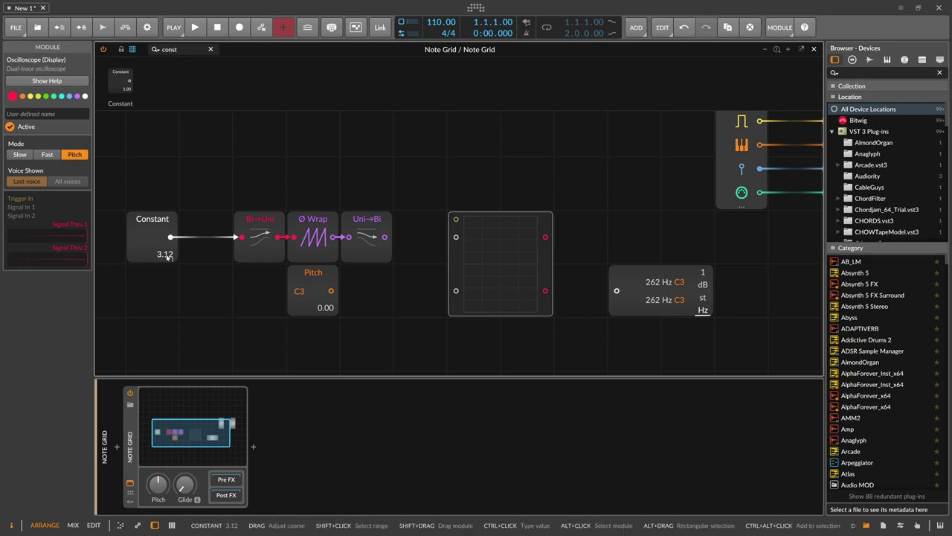
left_click_drag(163, 253, 165, 259)
left_click_drag(384, 237, 456, 237)
mouse_move(164, 254)
left_mouse_down()
mouse_move(165, 222)
mouse_move(165, 248)
left_mouse_up()
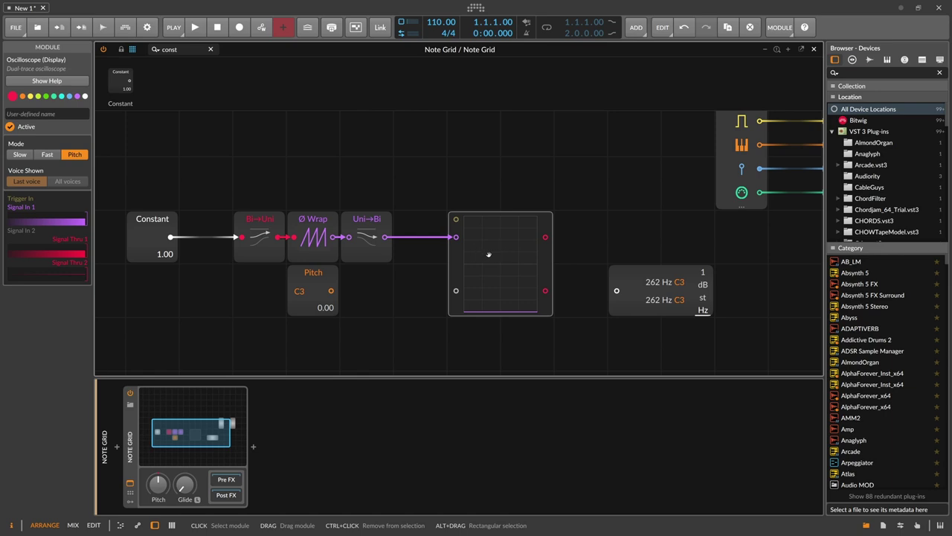
- Find the Multiply module and insert it between Constant and Bi→Uni
left_click(307, 226)
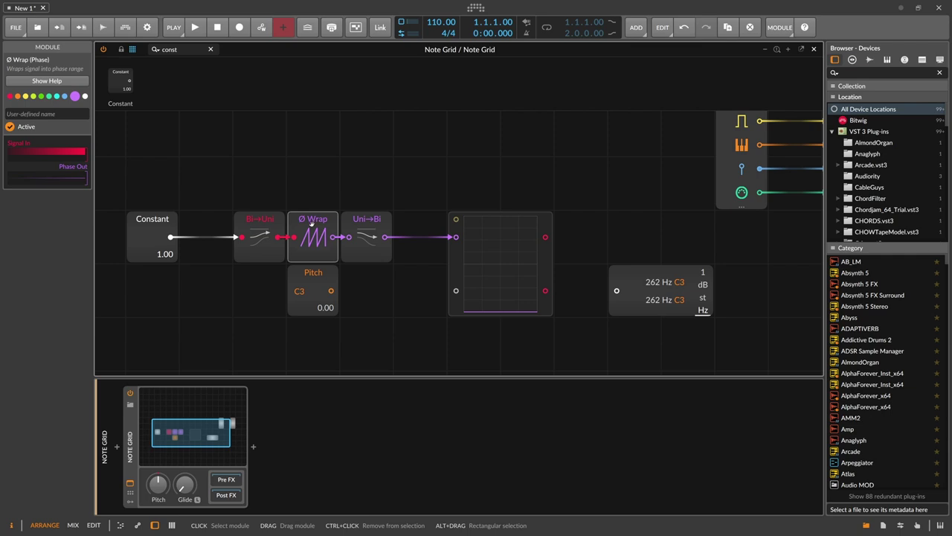
left_click(306, 276)
left_click(167, 49)
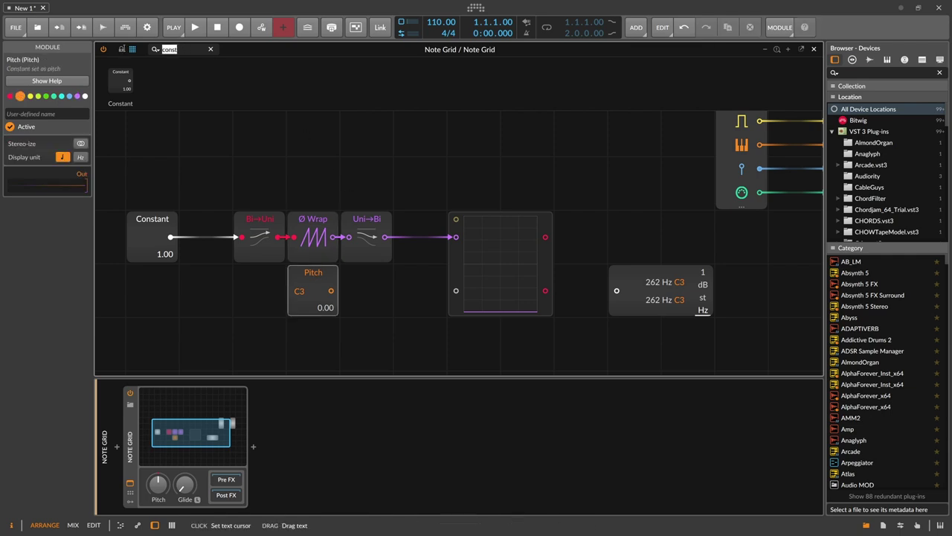
key("BackSpace")
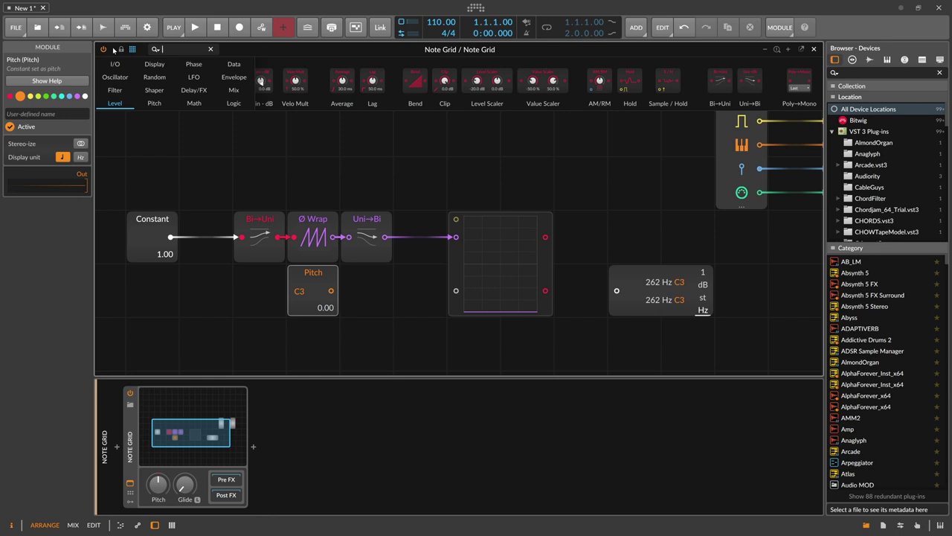
type("mul")
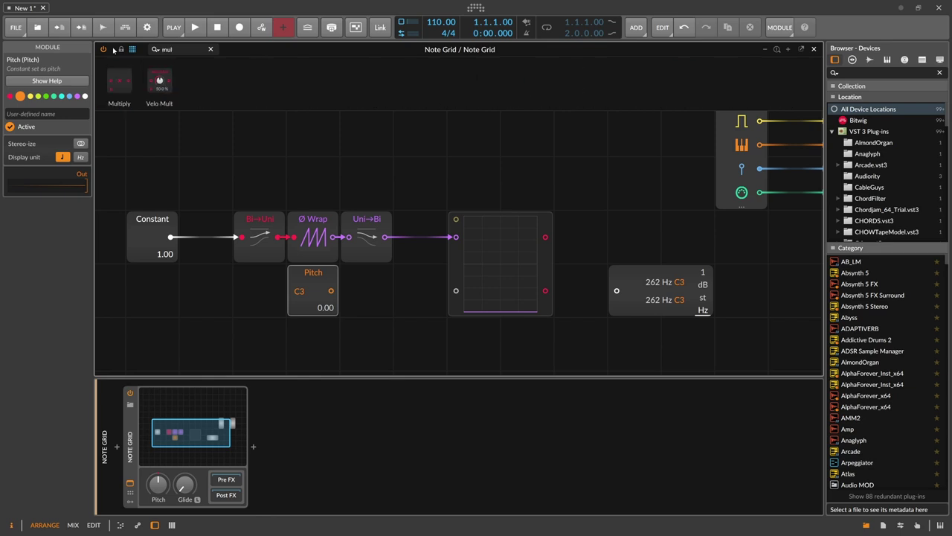
left_click_drag(121, 83, 240, 237)
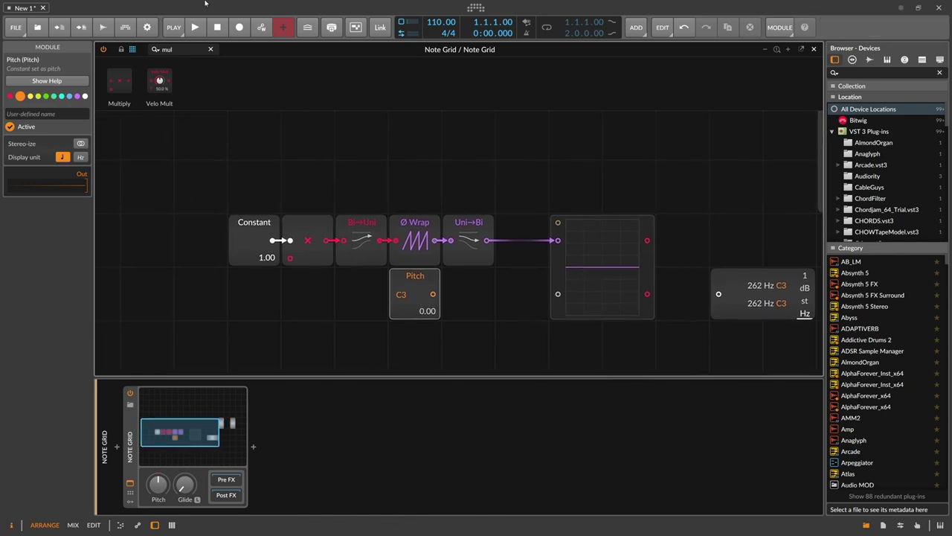
- Add a second Constant below the first and feed it into Multiply's second input
double_click(197, 50)
type("consz")
key("BackSpace")
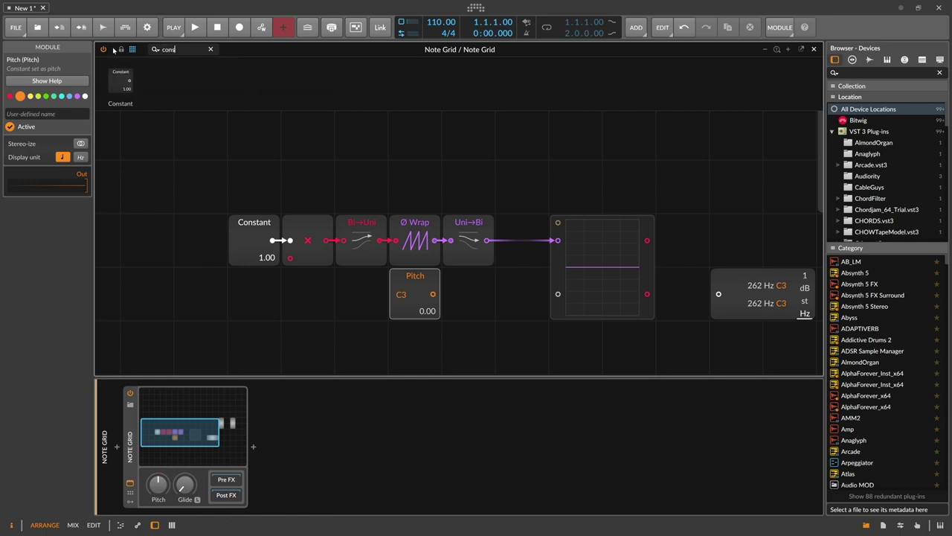
left_click_drag(121, 78, 290, 258)
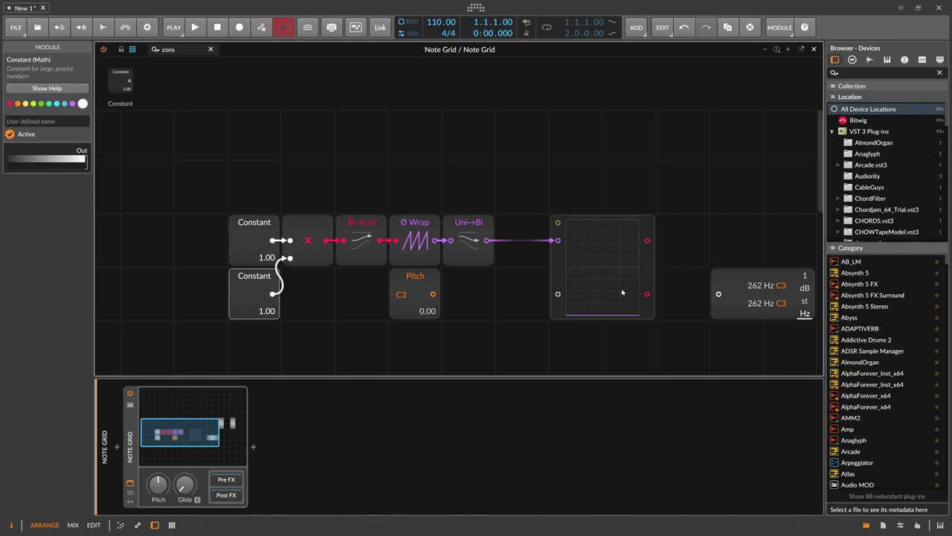
- Shift the modules from the Constants through Uni→Bi one grid cell left and set the lower Constant to 4.00
left_click(558, 265)
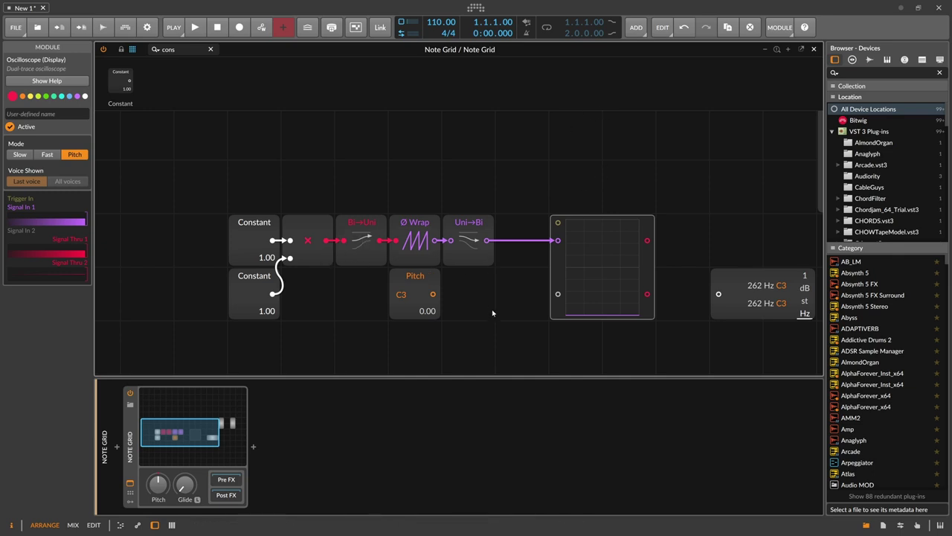
left_click_drag(494, 312, 192, 234)
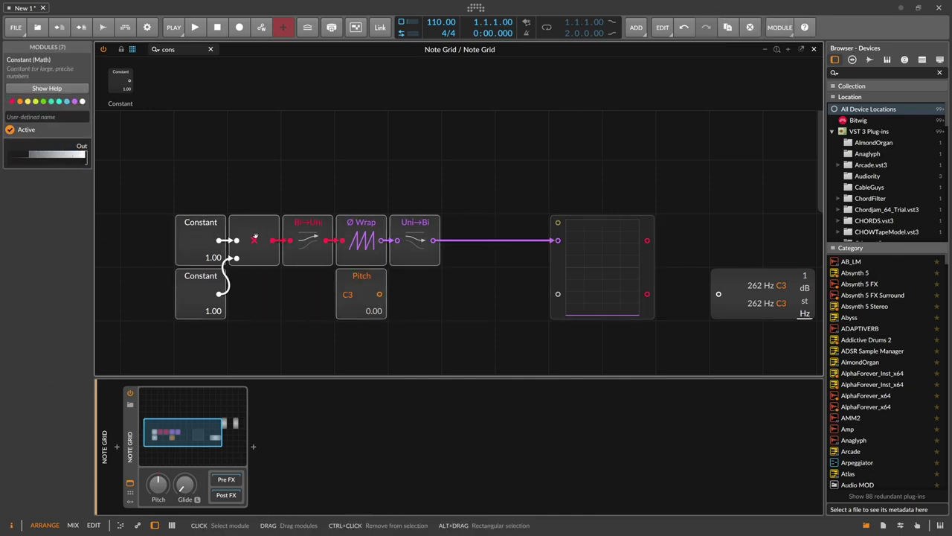
left_click_drag(209, 308, 209, 280)
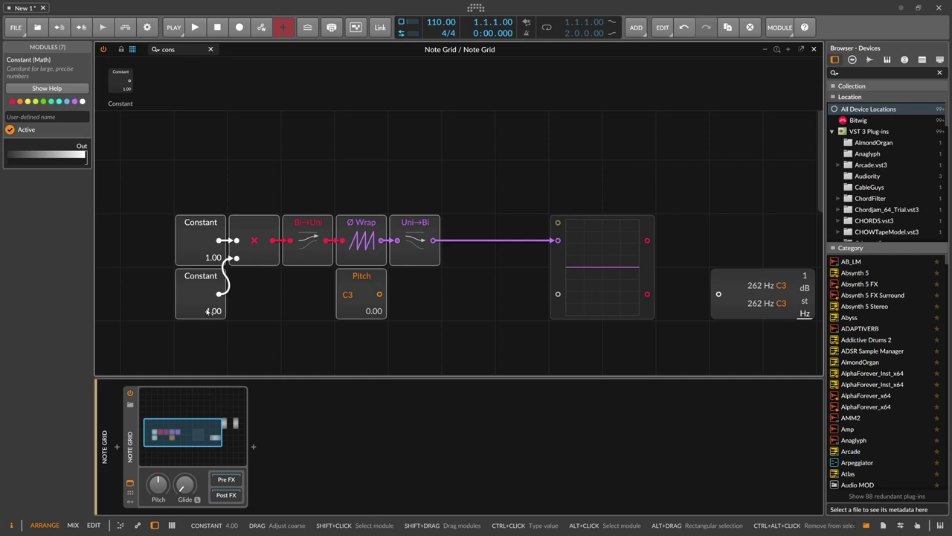
- Insert a Divide module between Uni→Bi and the Oscilloscope, and connect the lower Constant to its second input
left_click_drag(179, 49, 129, 50)
type("m")
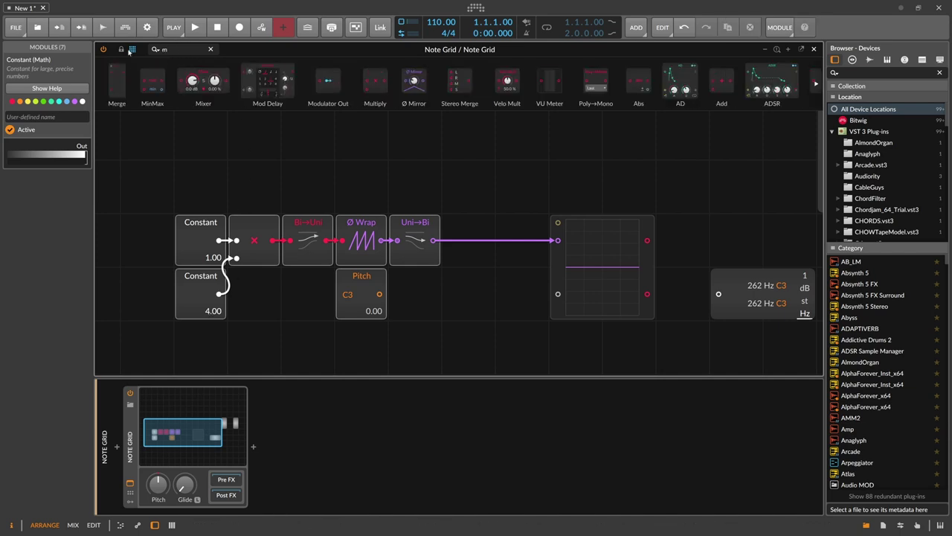
key("BackSpace")
type("di")
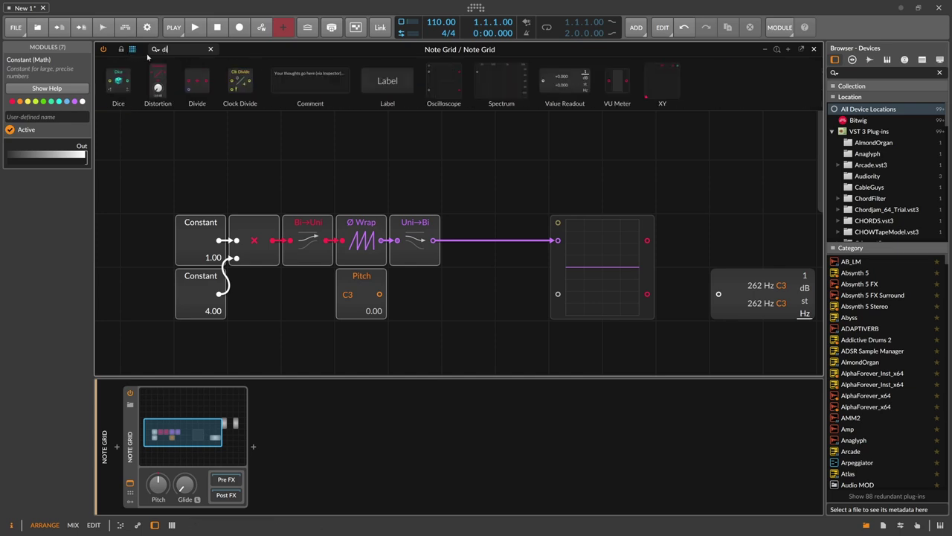
left_click_drag(198, 82, 468, 241)
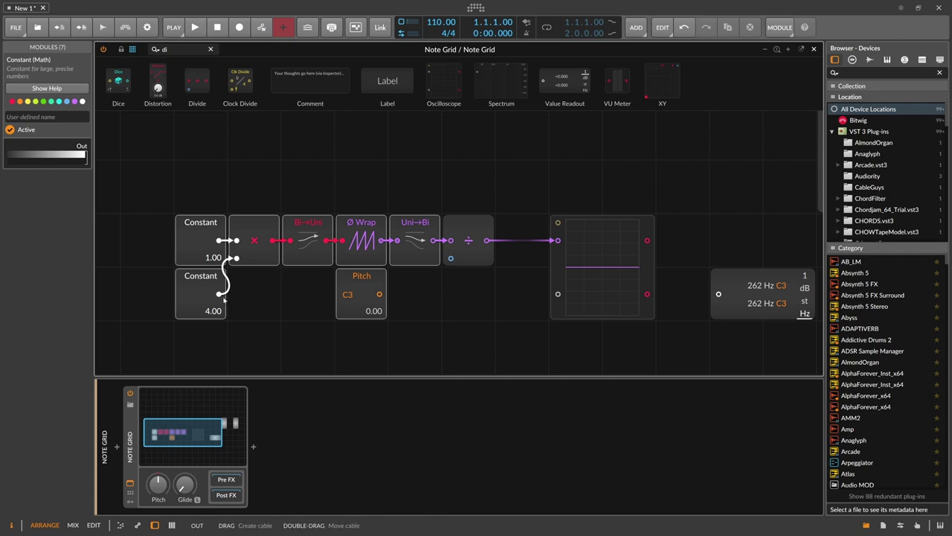
left_click_drag(220, 294, 450, 260)
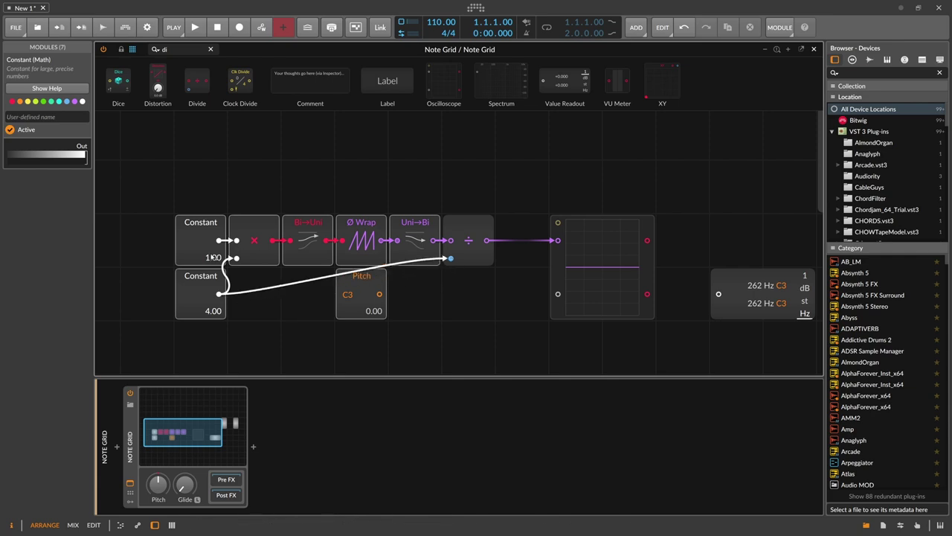
- Sweep the upper Constant feeding Multiply and reset it to 1.00
left_click_drag(211, 259, 213, 243)
double_click(215, 259)
left_click(206, 231)
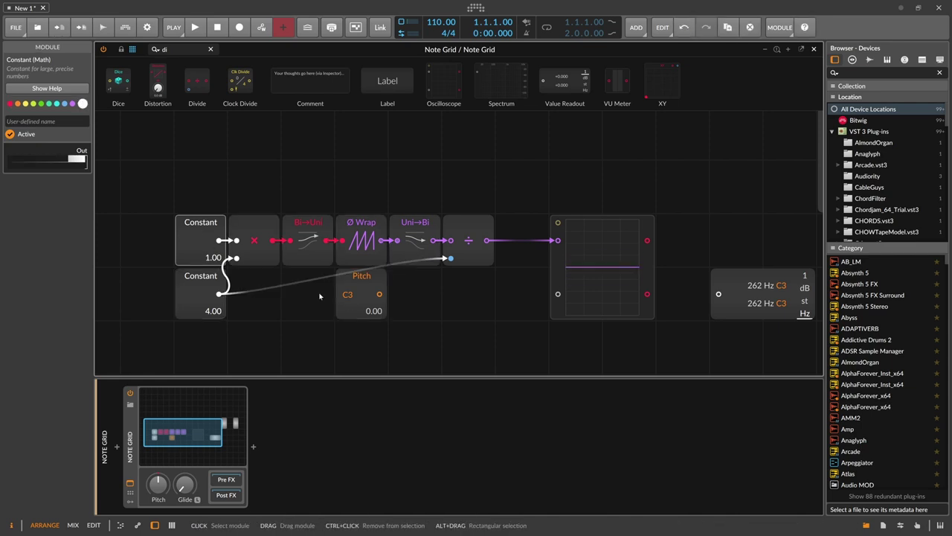
- Replace the upper Constant with the Pitch module feeding Multiply's first input, and reset the pitch to 0.00
left_click_drag(370, 310, 236, 240)
left_click(202, 225)
key("Delete")
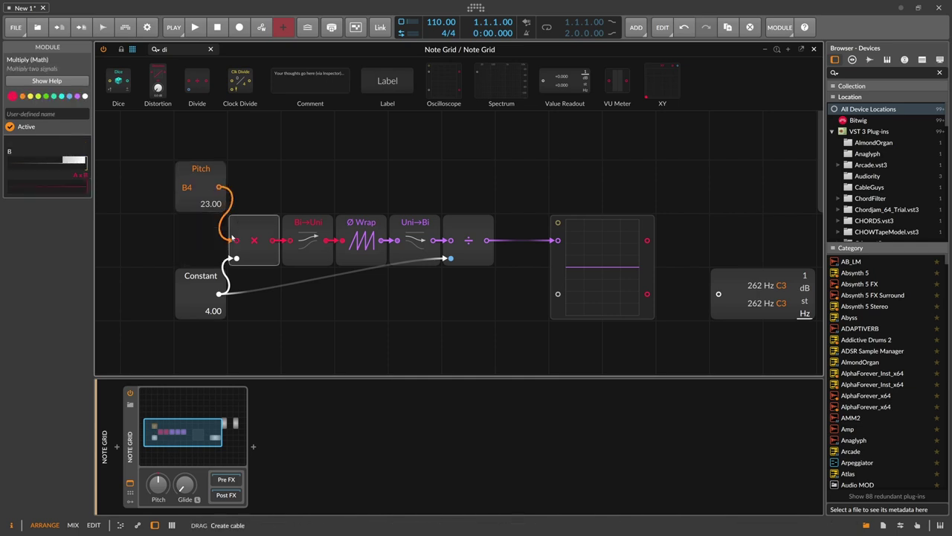
double_click(216, 204)
left_click_drag(192, 195, 192, 249)
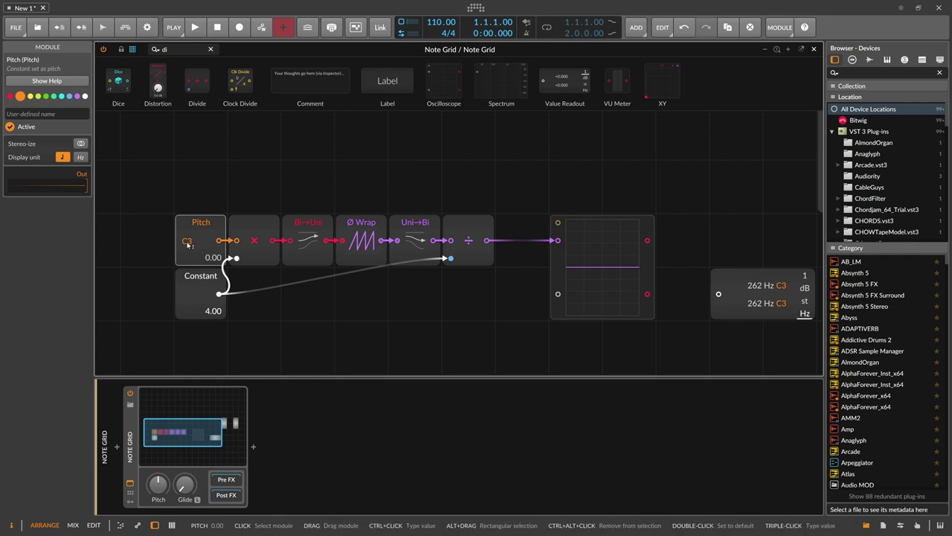
- Raise the Pitch module to 30.00 (F#5) and connect Divide's output to the Value Readout
left_click_drag(187, 242, 202, 230)
double_click(189, 239)
left_click_drag(211, 257, 188, 244)
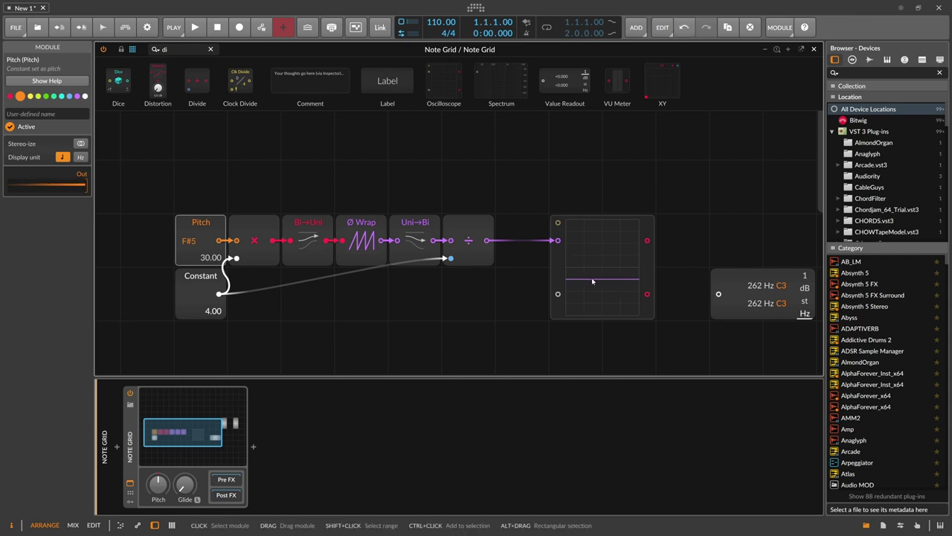
left_click_drag(487, 240, 718, 294)
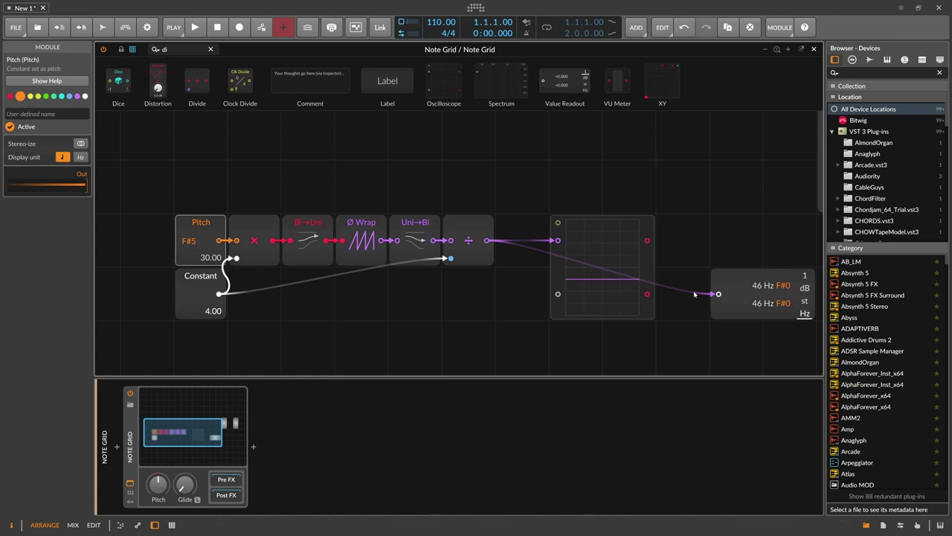
- Sweep the Pitch module through -30.00, -31.00, 128.00 and 121.00 to -3.00, and disconnect the Value Readout
left_click_drag(223, 247, 223, 328)
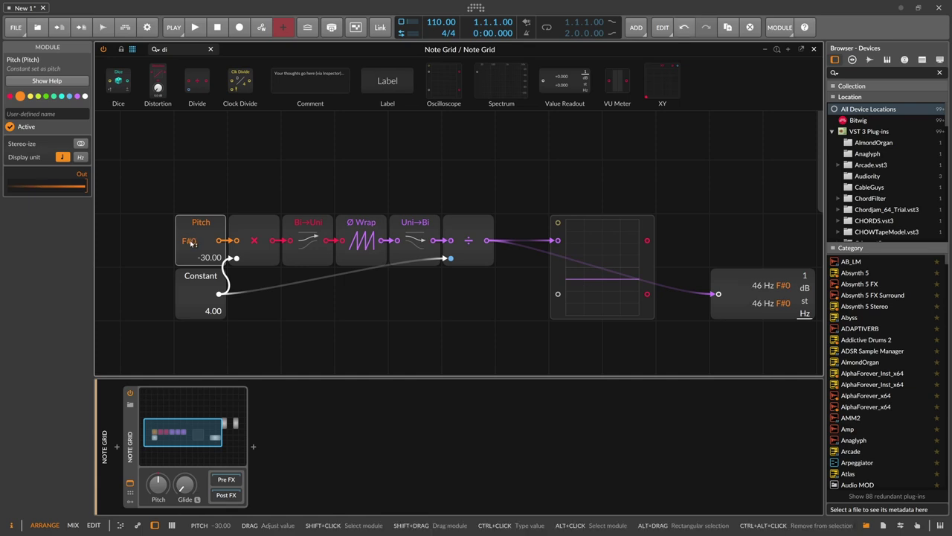
left_click_drag(191, 242, 191, 246)
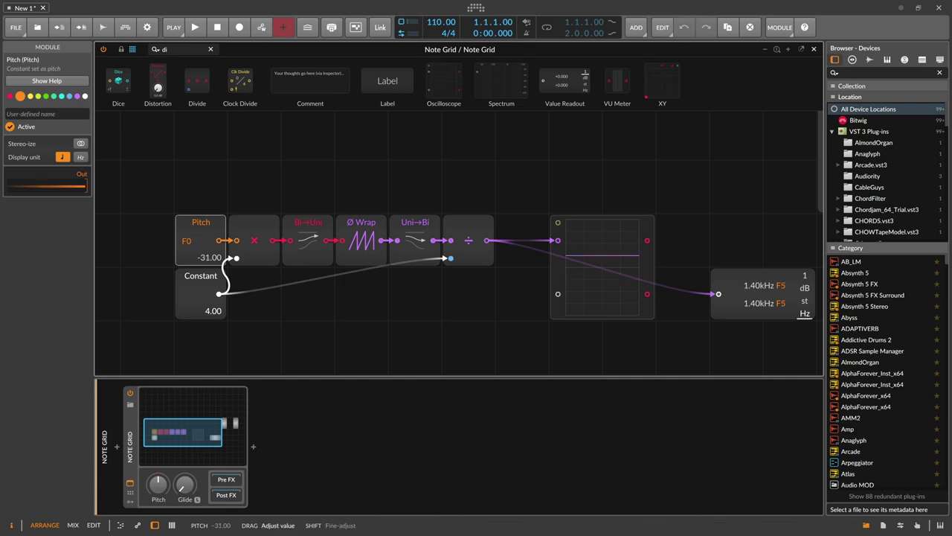
left_click_drag(223, 329, 189, 149)
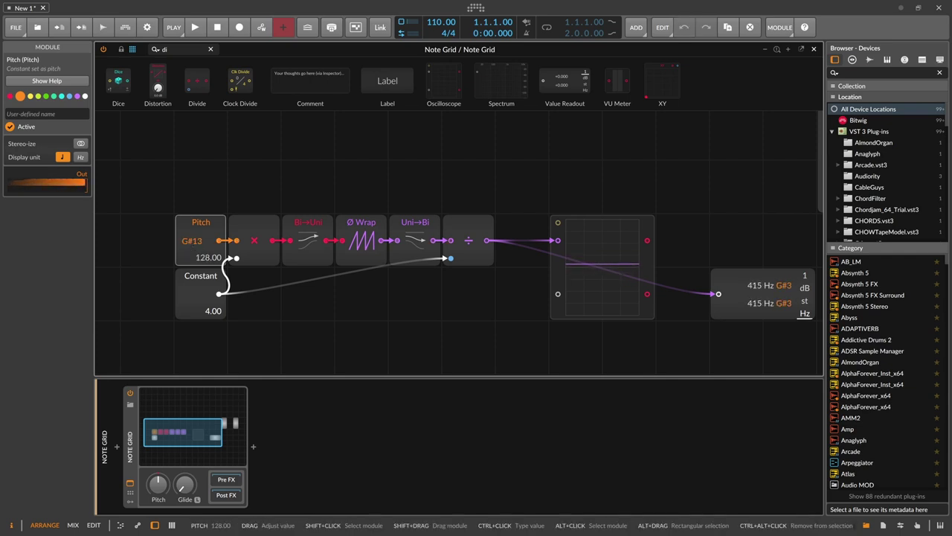
left_click_drag(194, 243, 195, 250)
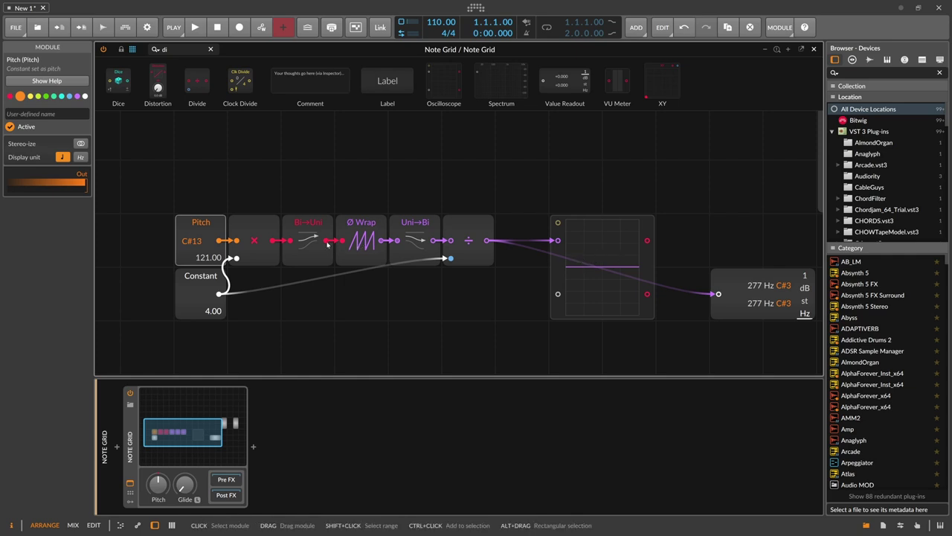
left_click_drag(195, 246, 644, 273)
left_click_drag(197, 246, 197, 285)
double_click(718, 294)
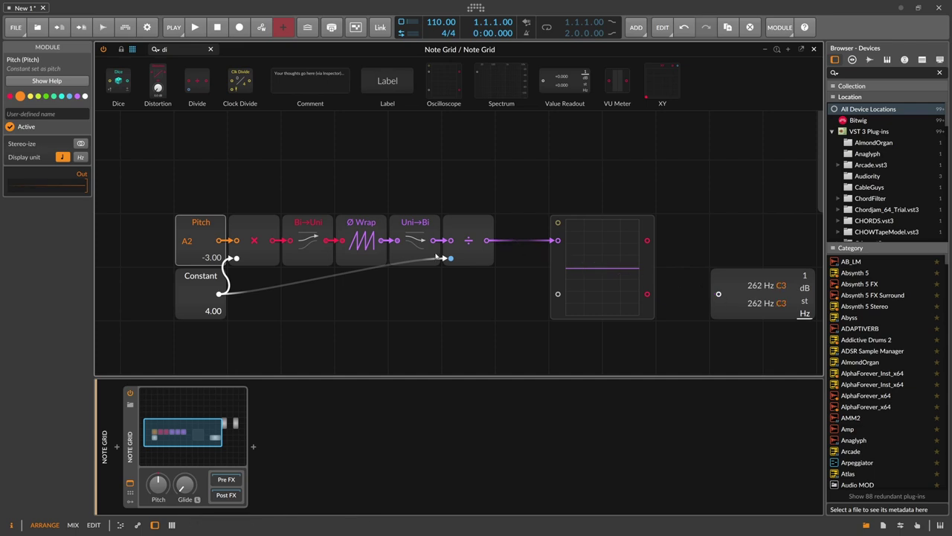
- Examine the input and output signals of Wrap, Multiply, Uni→Bi, Divide and the Constant
left_click(360, 235)
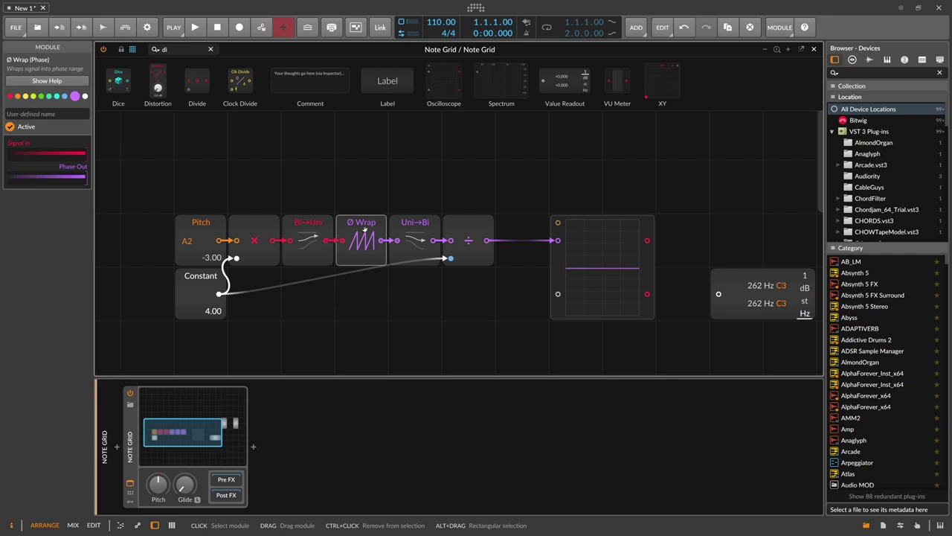
left_click(264, 230)
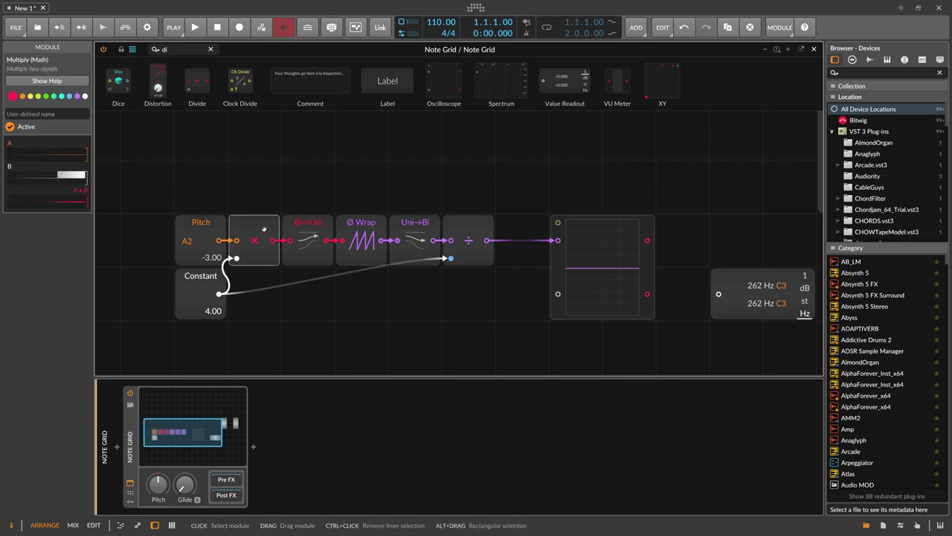
left_click(411, 236)
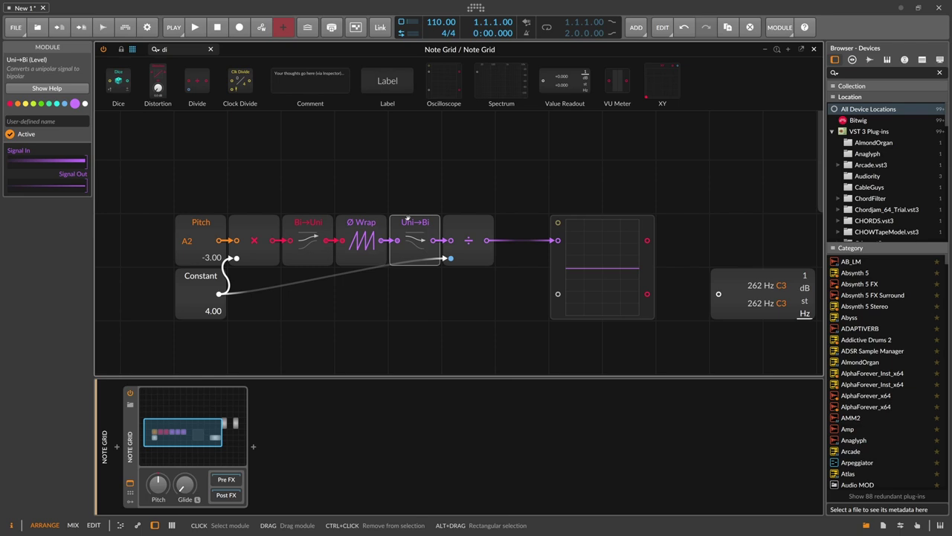
left_click(480, 235)
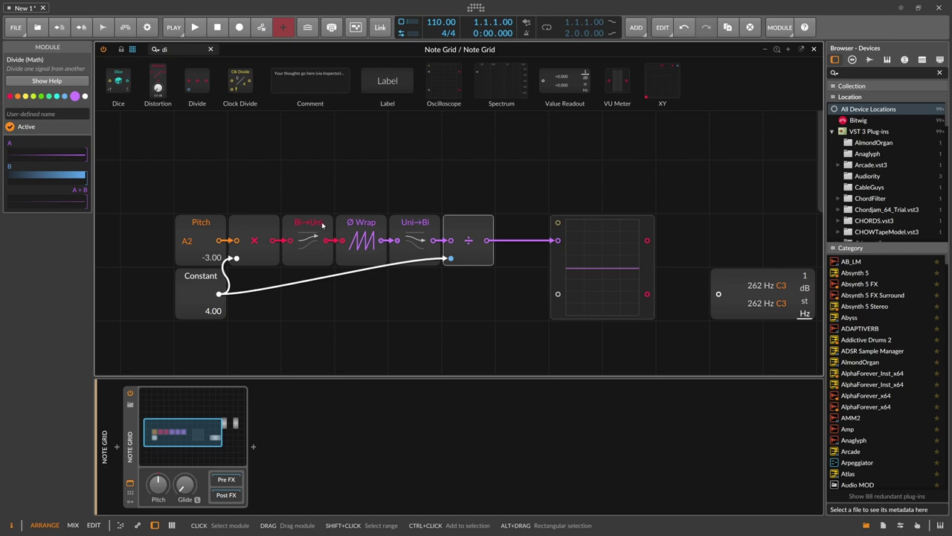
left_click(201, 289)
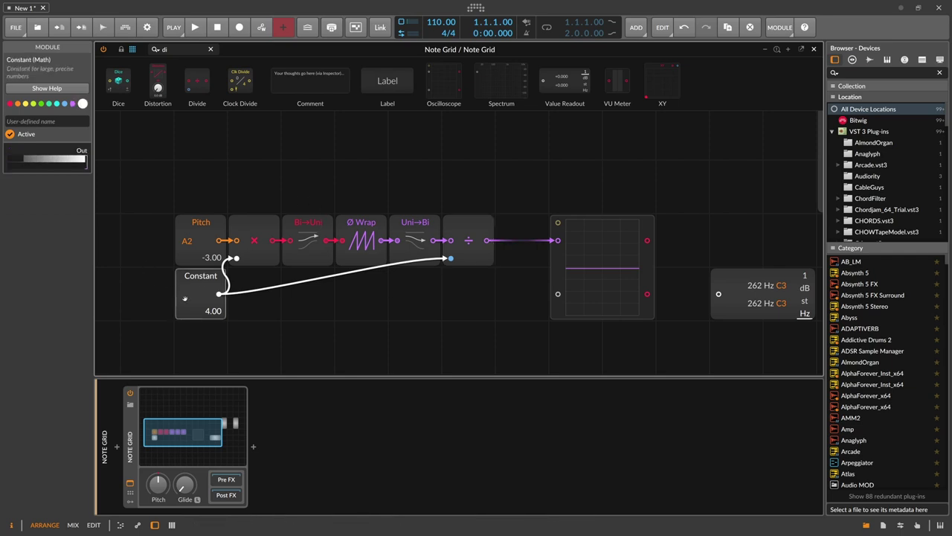
- Set the Constant feeding Multiply and Divide to 5.00 and raise the Pitch module to 24.00 (C5)
mouse_move(208, 315)
left_mouse_down()
mouse_move(208, 299)
mouse_move(204, 307)
left_mouse_up()
left_click(457, 253)
left_click(204, 307)
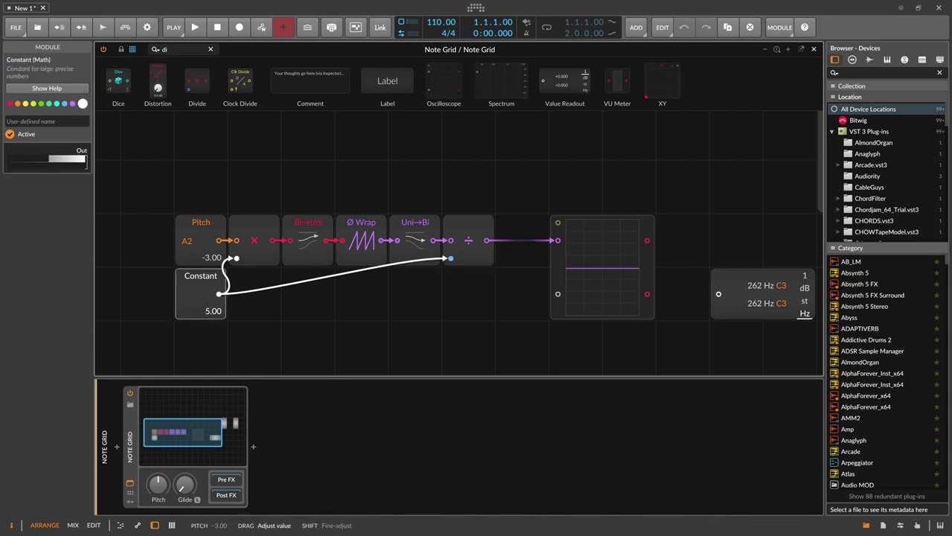
left_click_drag(211, 256, 211, 256)
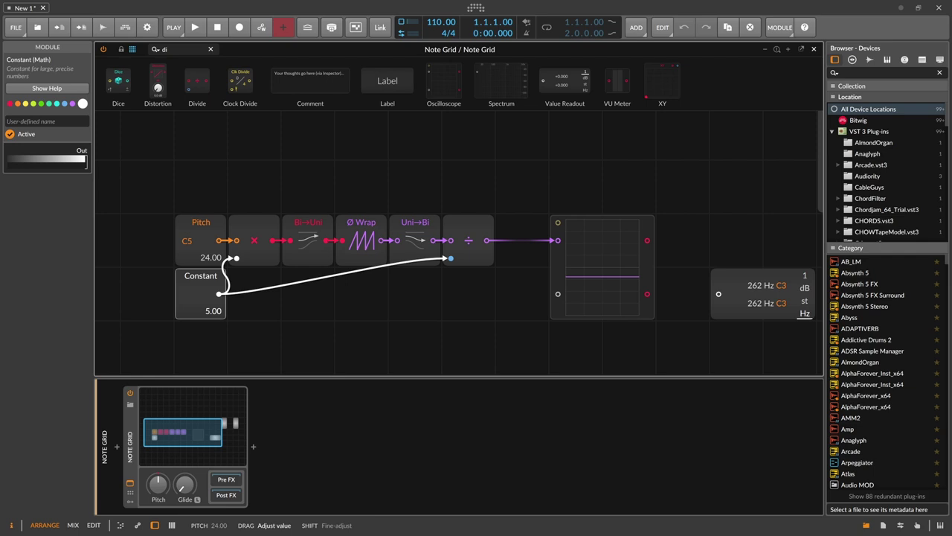
- Connect the Oscilloscope's first signal output to the Value Readout and lower the Pitch module through 13.00 to -24.00 (C1)
left_click_drag(647, 240, 719, 294)
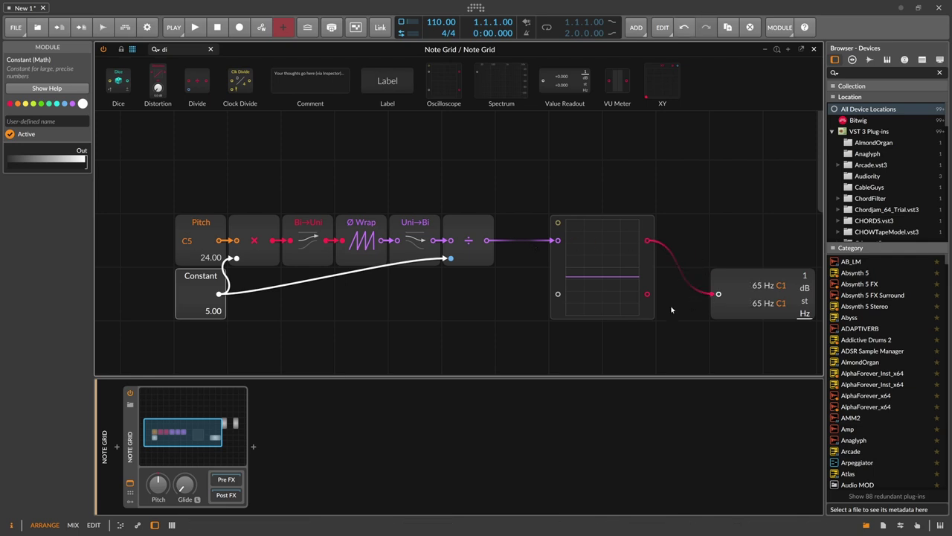
left_click_drag(212, 257, 211, 257)
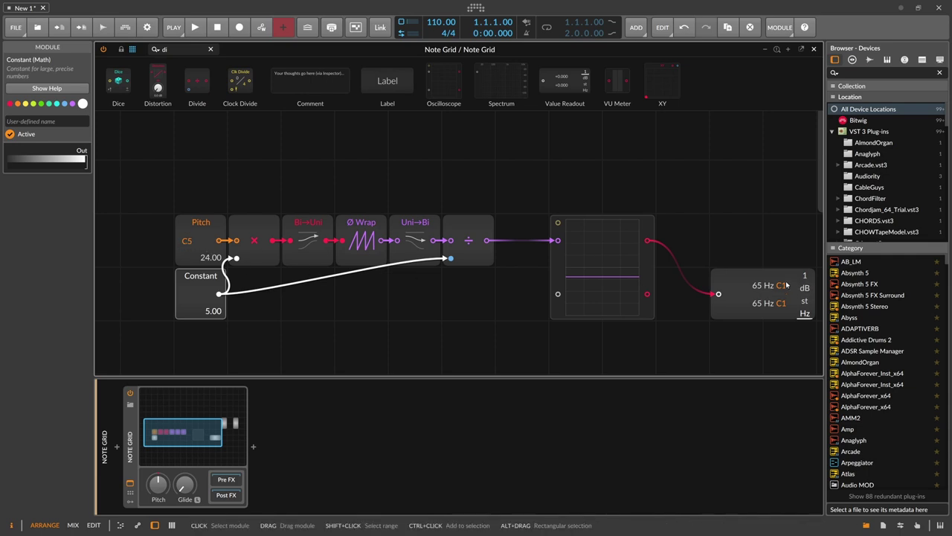
left_click_drag(191, 246, 191, 304)
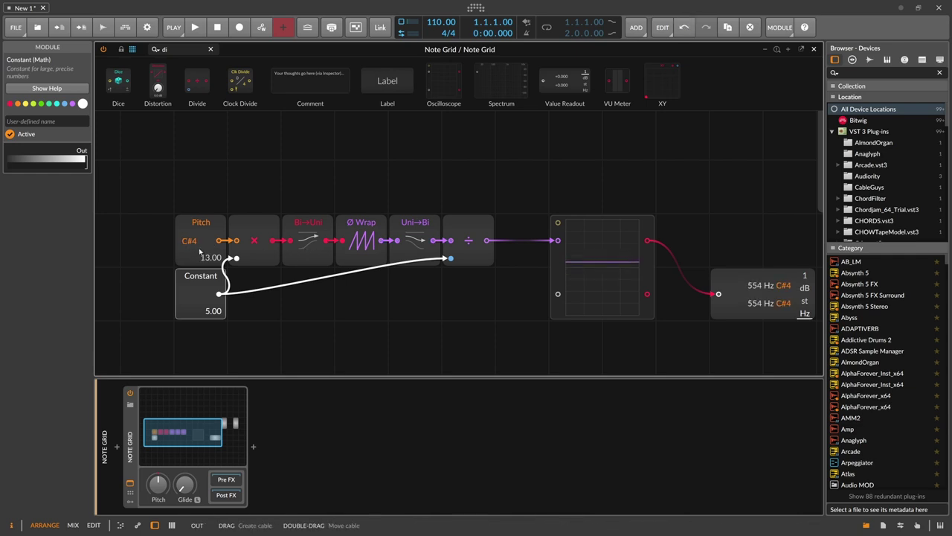
left_click_drag(196, 246, 195, 438)
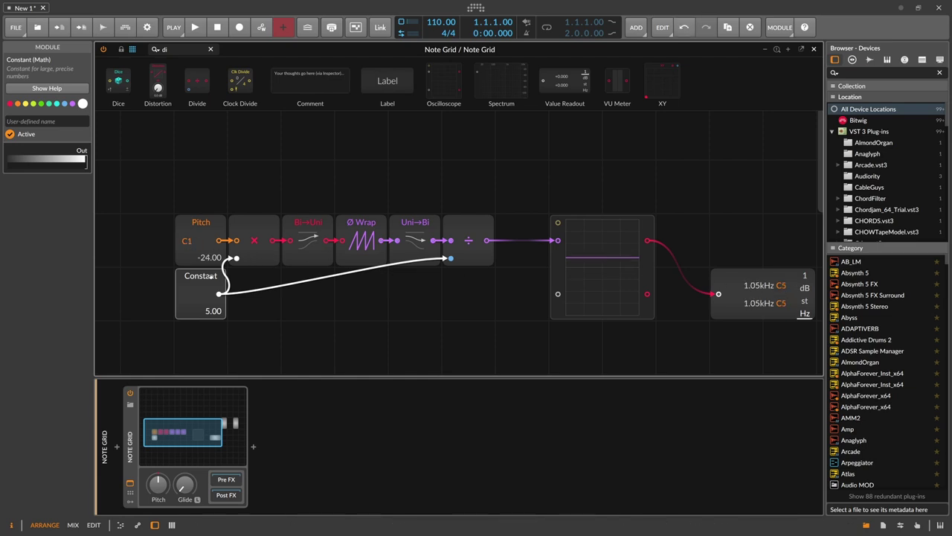
- Set the Constant feeding Multiply and Divide to 10.00 and raise the Pitch module through -23.00 to -11.00 (C#2)
left_click_drag(212, 310, 207, 292)
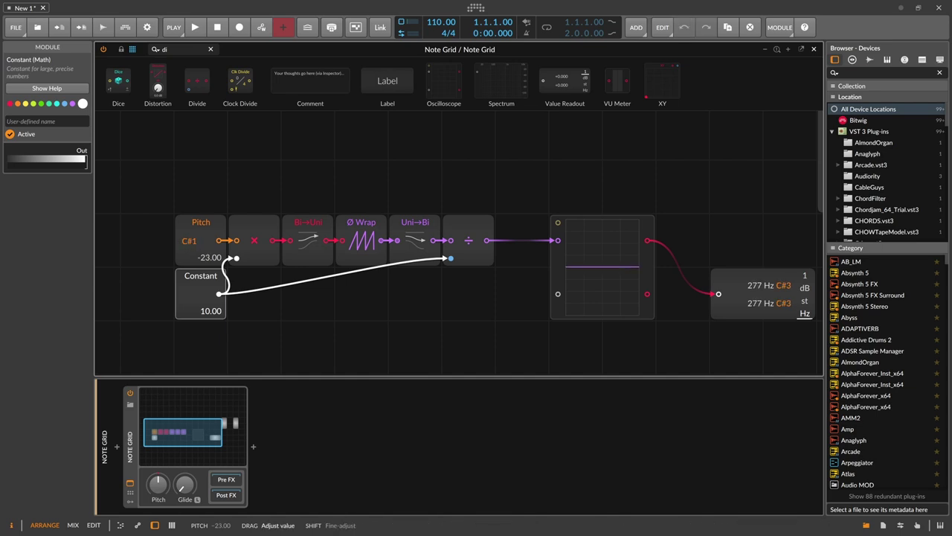
mouse_move(209, 257)
left_mouse_down()
mouse_move(209, 237)
mouse_move(209, 255)
left_mouse_up()
left_click_drag(188, 247, 188, 243)
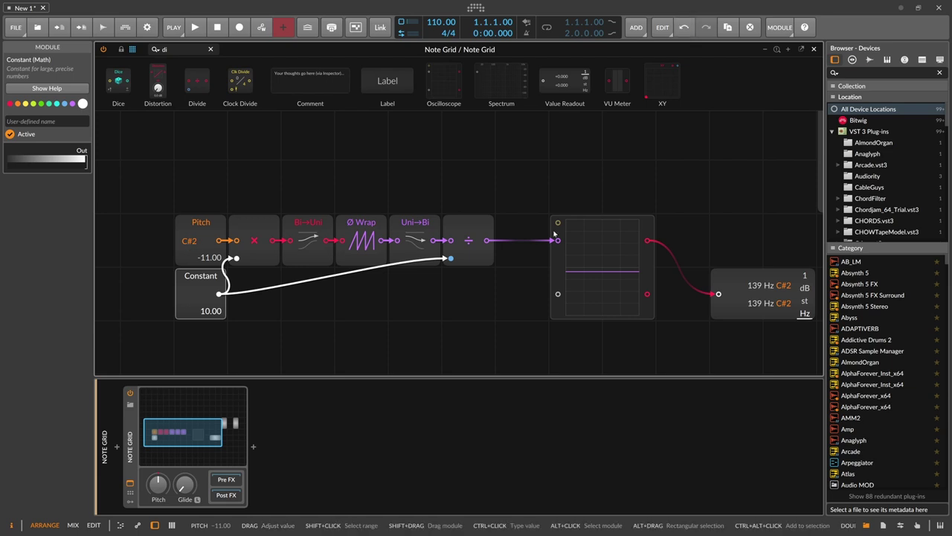
- Connect the Divide output directly to the Value Readout and raise the Pitch module through 22.00 to 41.00 (F6)
left_click_drag(487, 239, 718, 294)
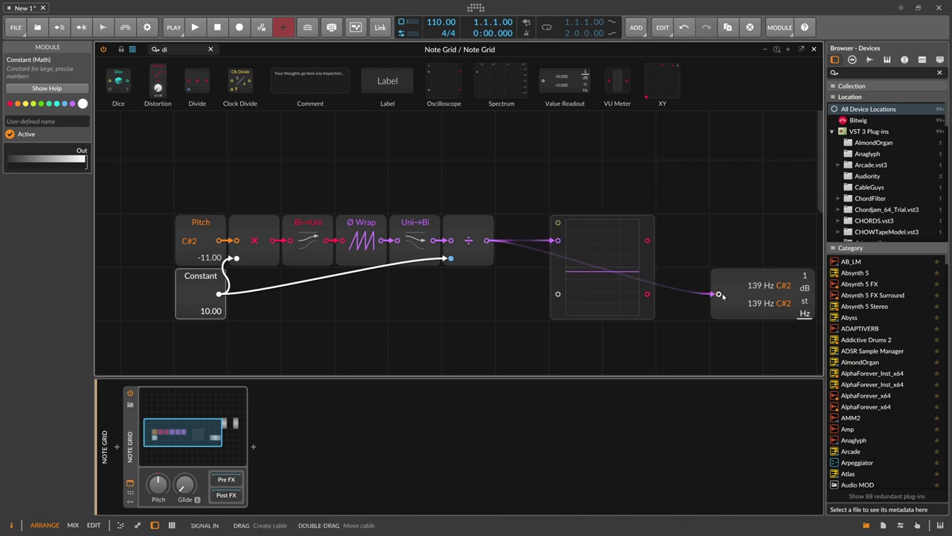
left_click_drag(195, 244, 195, 142)
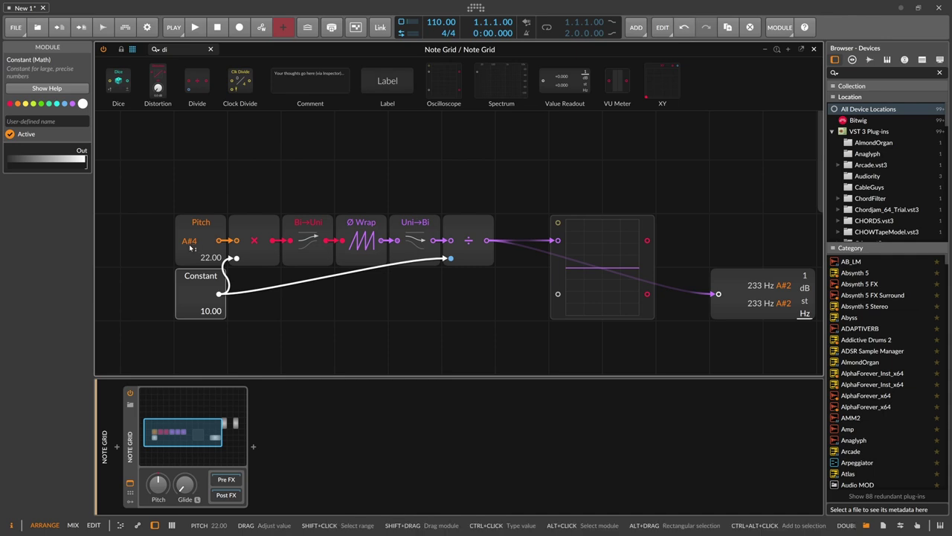
mouse_move(209, 245)
left_mouse_down()
mouse_move(209, 216)
mouse_move(209, 245)
left_mouse_up()
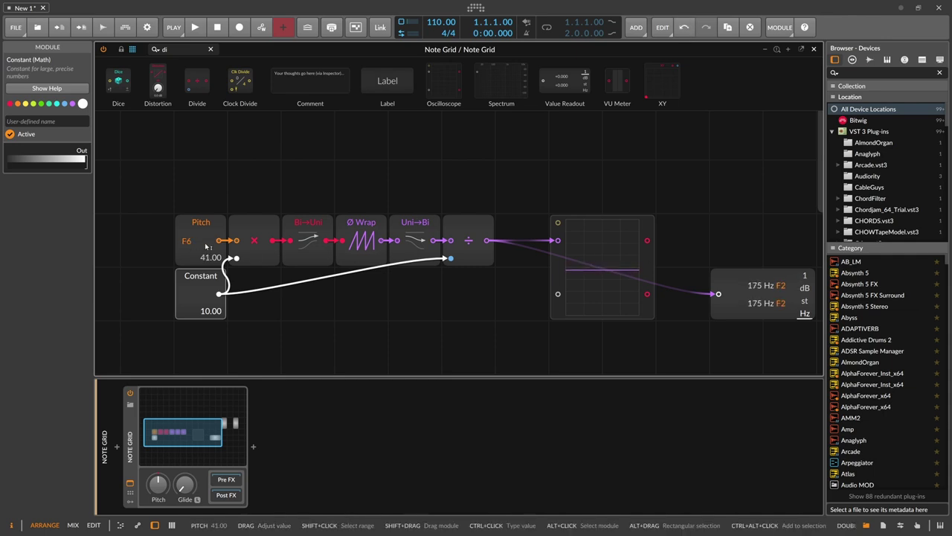
- Disconnect the Value Readout from Divide and examine the signals of the Divide and Constant modules
double_click(718, 294)
left_click(480, 231)
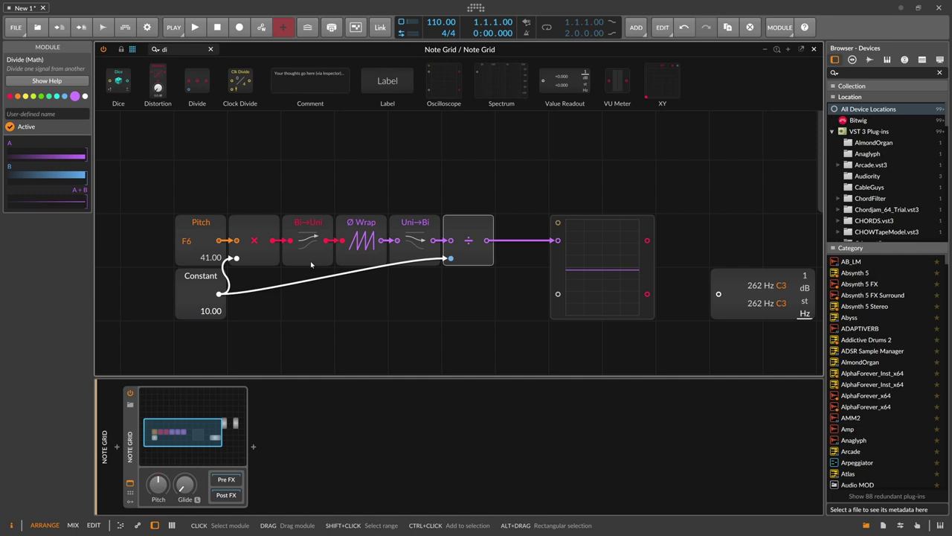
left_click(201, 289)
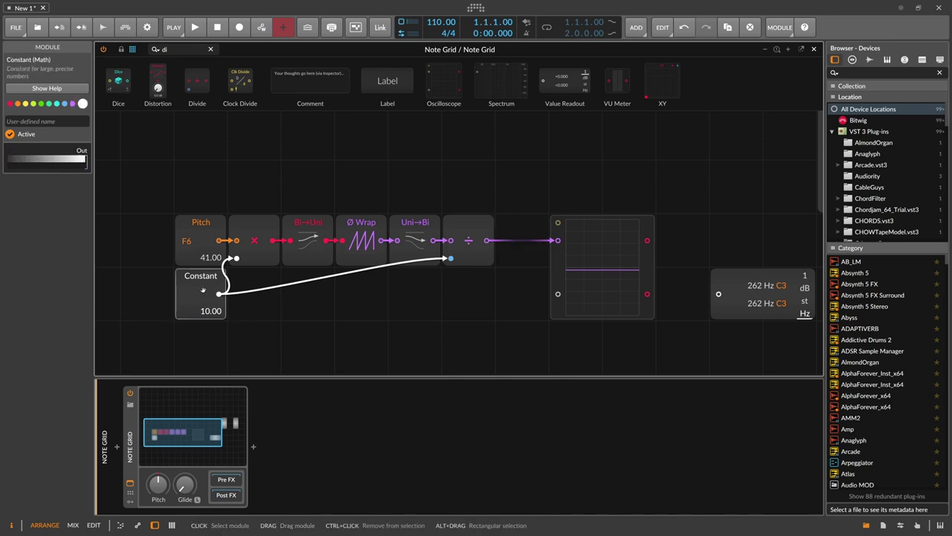
left_click_drag(230, 306, 308, 287)
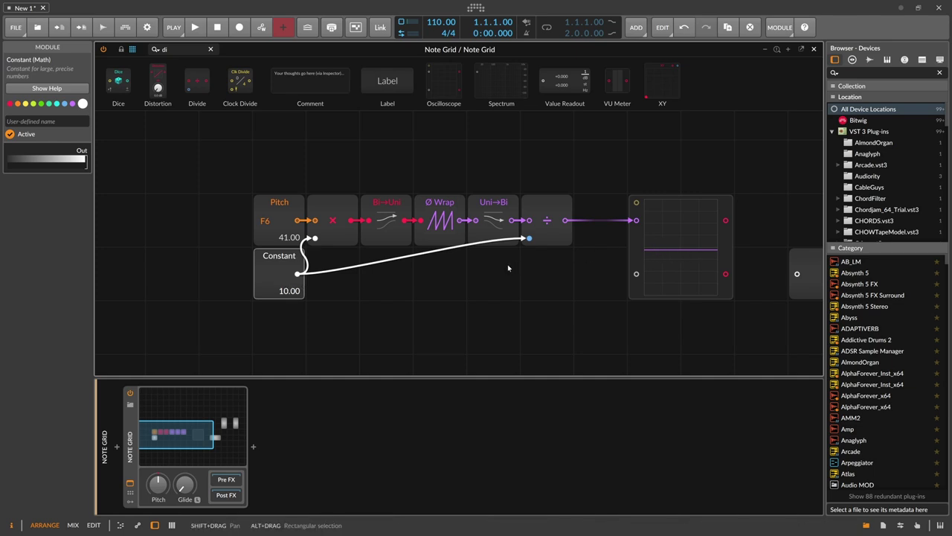
left_click_drag(526, 268, 391, 276)
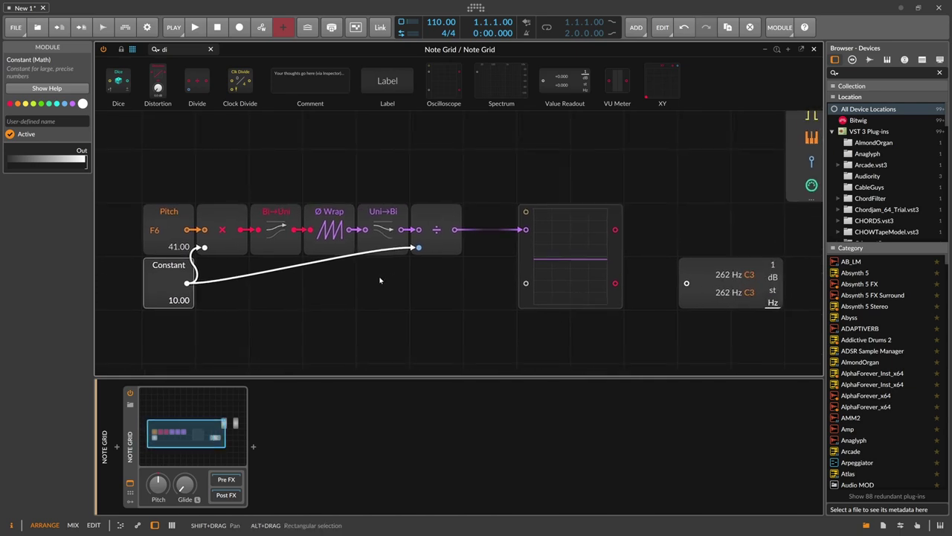
- Reset the Pitch module to 0.00, raise it to 114.00 (F#12) and move it away from Multiply to leave a gap
double_click(191, 241)
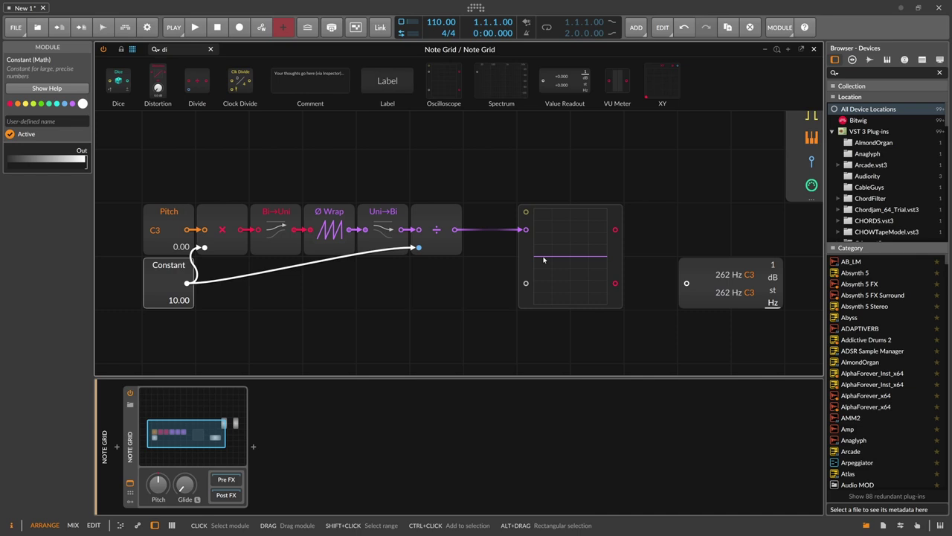
left_click_drag(158, 230, 180, 179)
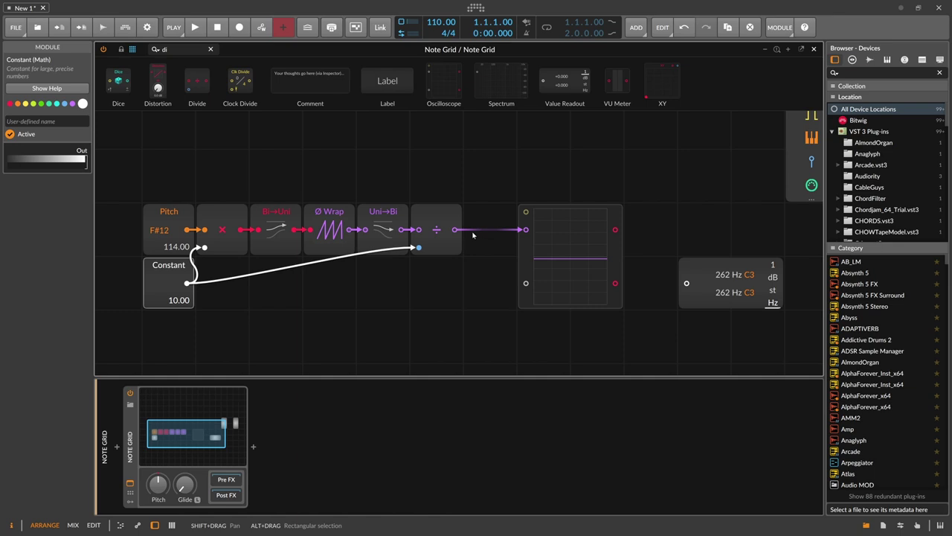
left_click_drag(303, 306, 383, 290)
left_click(260, 206)
left_click_drag(260, 205, 152, 205)
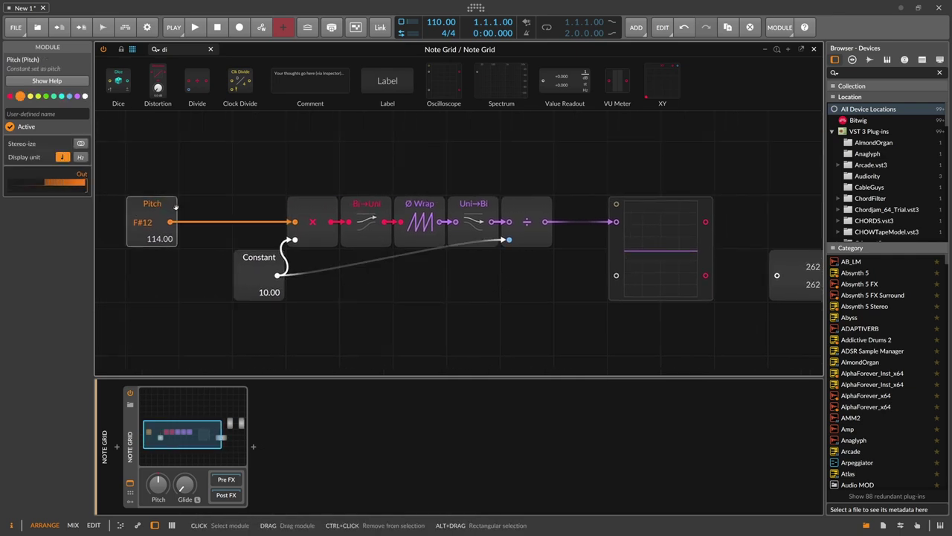
- Insert one Transpose module between Pitch and Multiply and another between Divide and the Oscilloscope
type("tr")
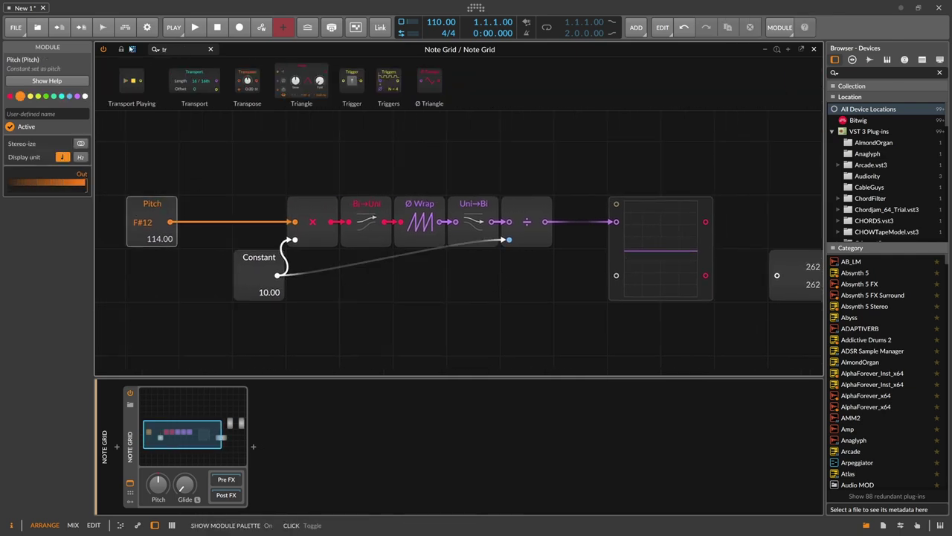
type("a")
left_click_drag(256, 87, 285, 223)
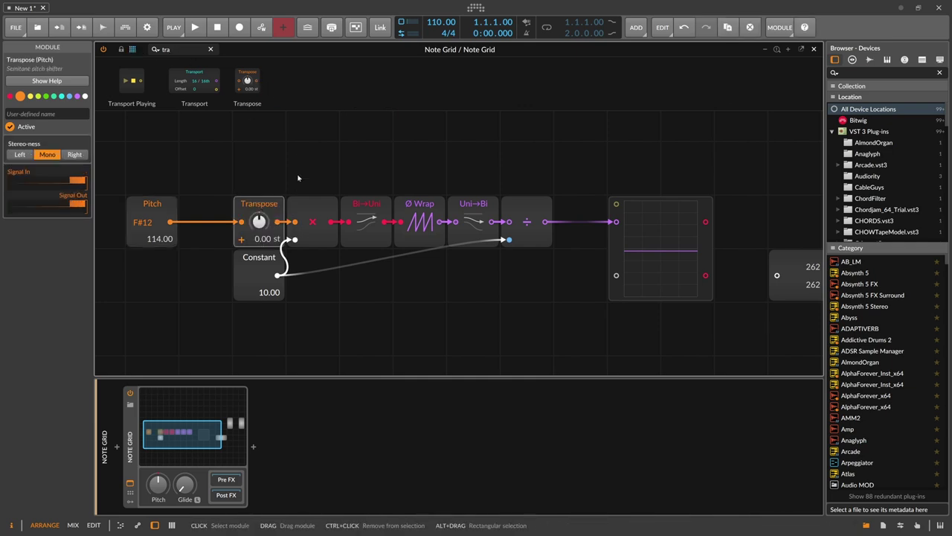
left_click_drag(248, 83, 545, 222)
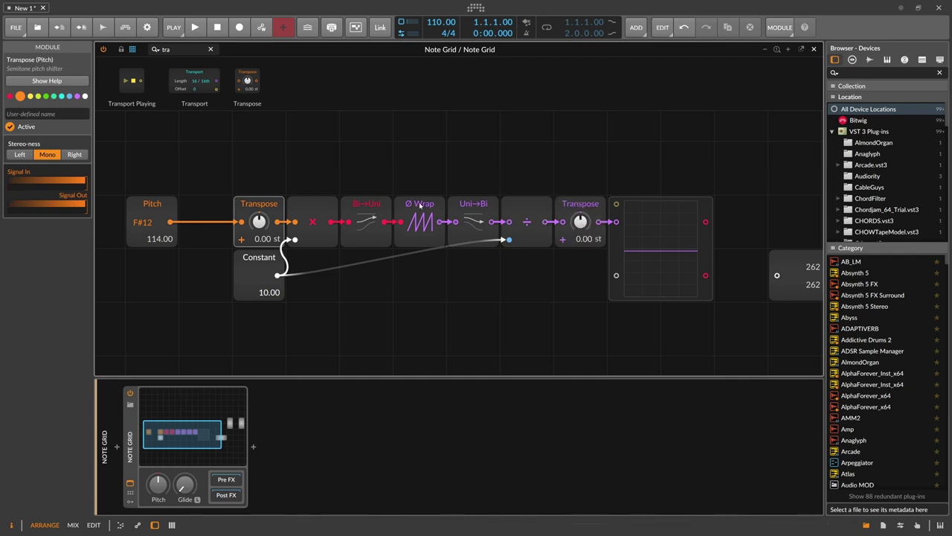
- Find the Value module in the palette and place it above the first Transpose module
left_click(152, 54)
type("v")
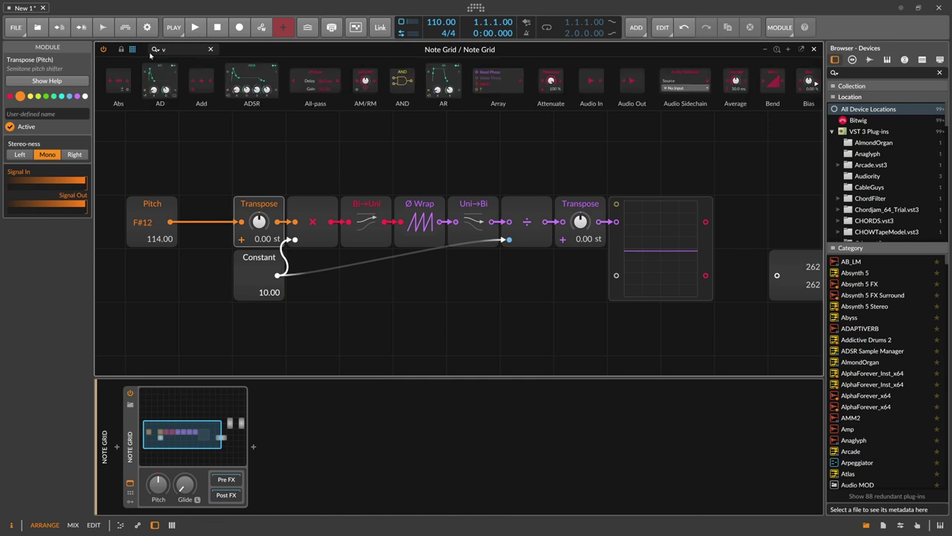
type("alue")
left_click_drag(244, 80, 258, 119)
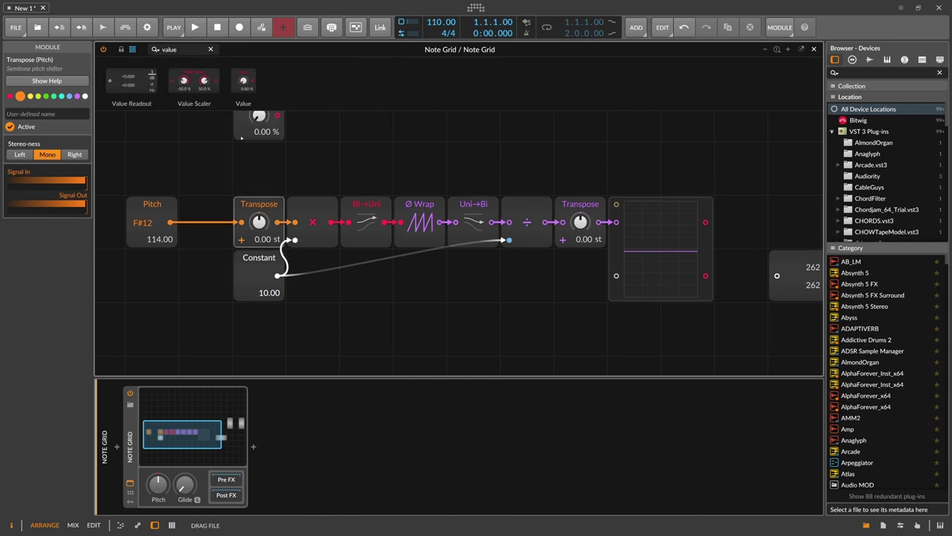
- Add a Modulator Out fed by the Value module and map it positively to the first Transpose and negatively to the second
type("mod")
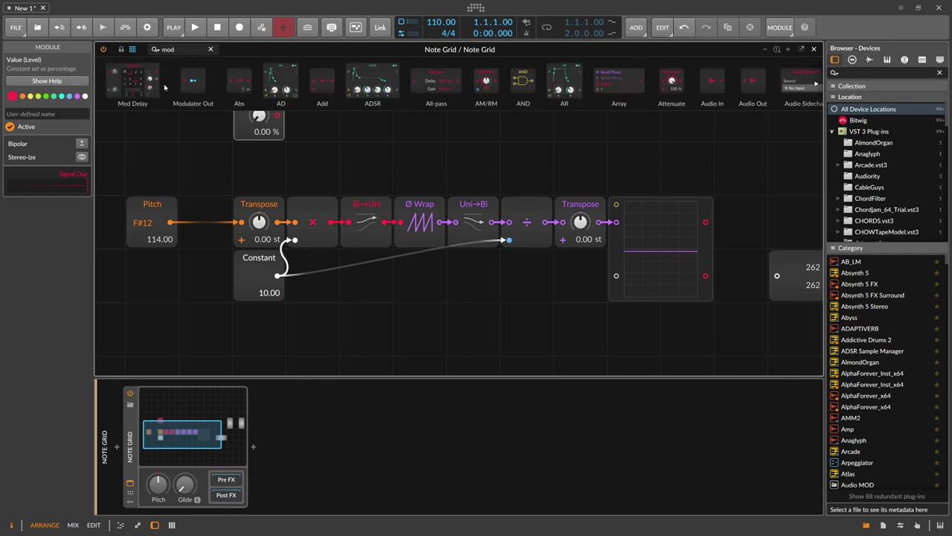
left_click_drag(166, 88, 259, 259)
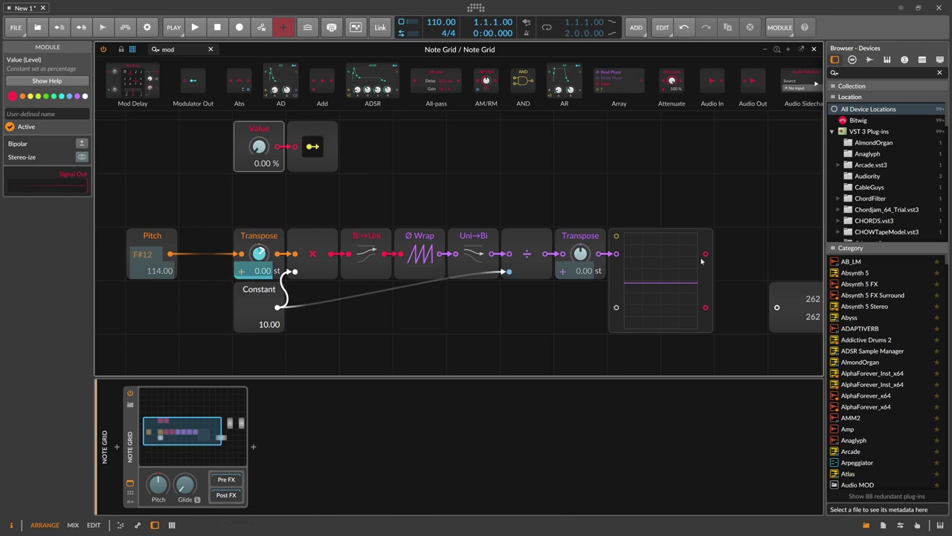
left_click_drag(312, 146, 581, 259)
- Set the Modulator Out amounts to +12.00 for the first Transpose and -12.00 for the second
left_click(312, 146)
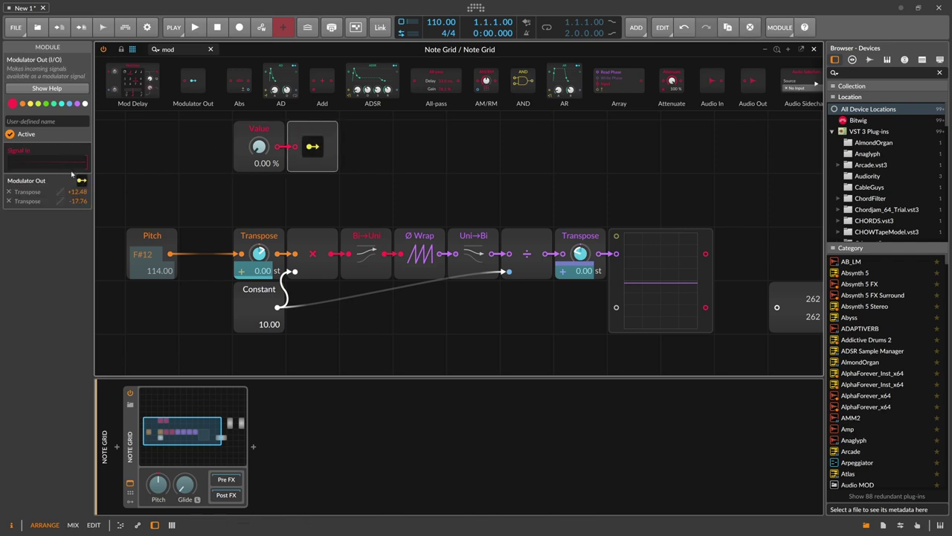
left_click(87, 193)
type("12")
key("Return")
left_click(78, 201, "ctrl")
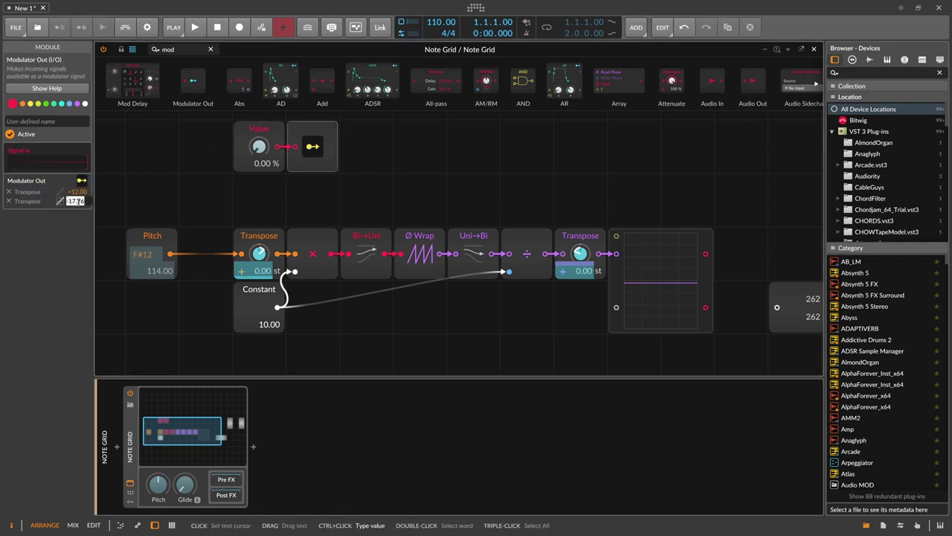
type("-12")
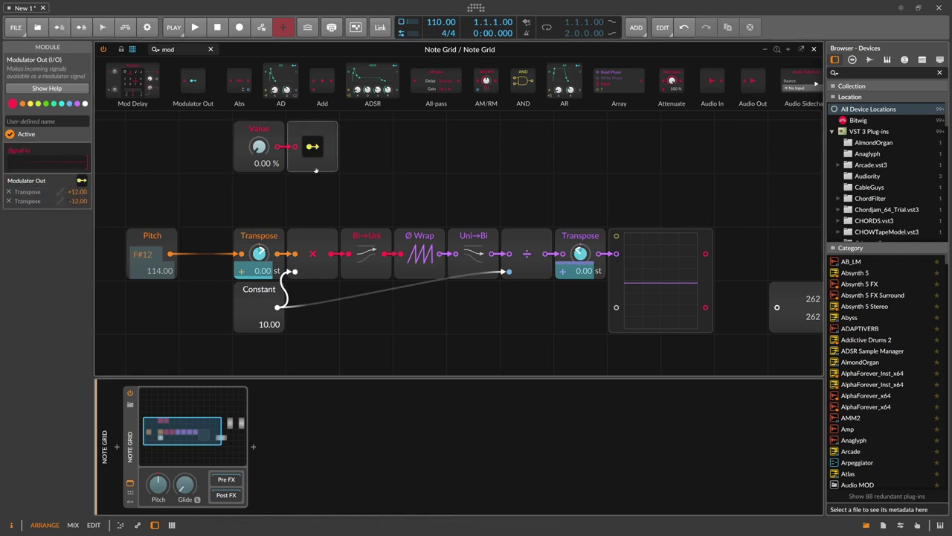
key("Return")
- Raise the Value module to 100 %, lower it to 78.0 %, and sweep the Pitch module through 26.00 and 10.00 to 83.00
mouse_move(259, 146)
left_mouse_down()
mouse_move(259, 20)
mouse_move(260, 148)
left_mouse_up()
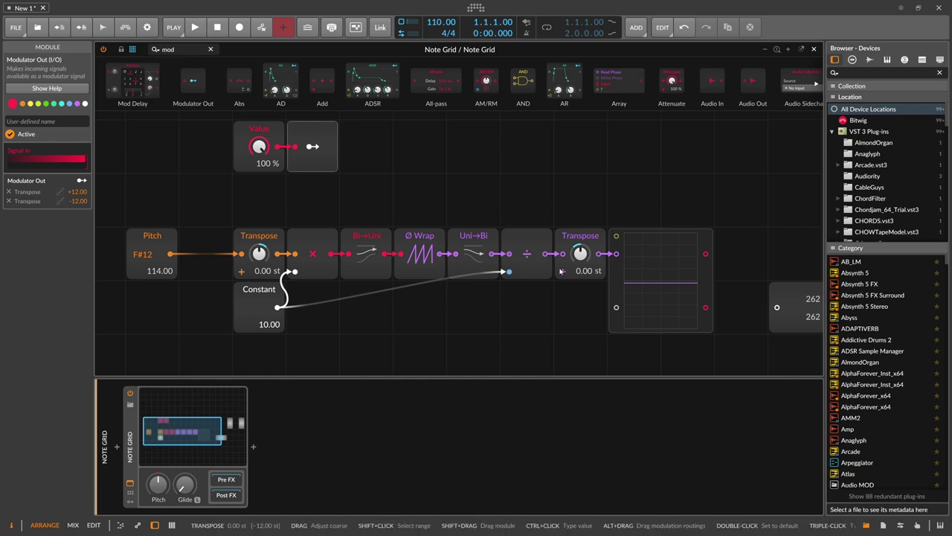
left_click_drag(259, 147, 259, 151)
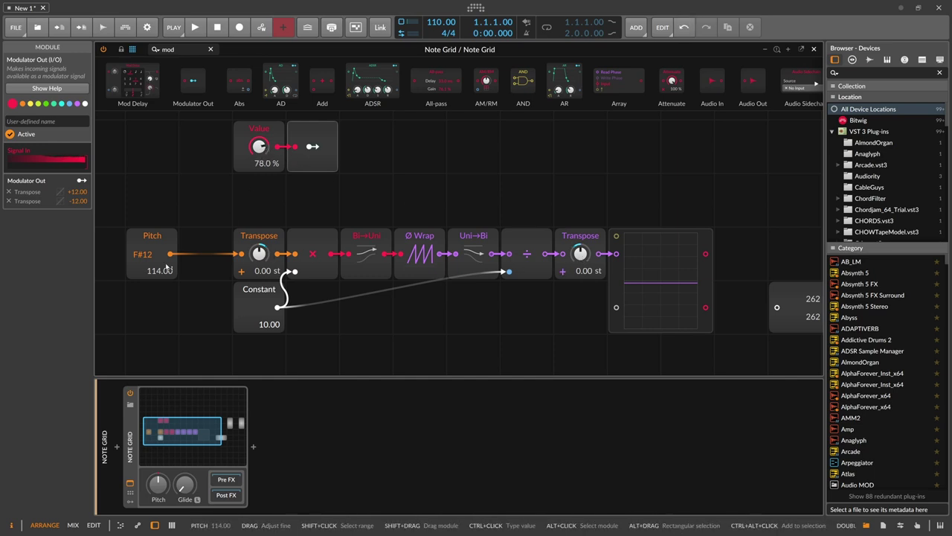
mouse_move(147, 260)
left_mouse_down()
mouse_move(147, 280)
mouse_move(159, 284)
mouse_move(160, 269)
mouse_move(140, 255)
left_mouse_up()
scroll(140, 255, "down", 10)
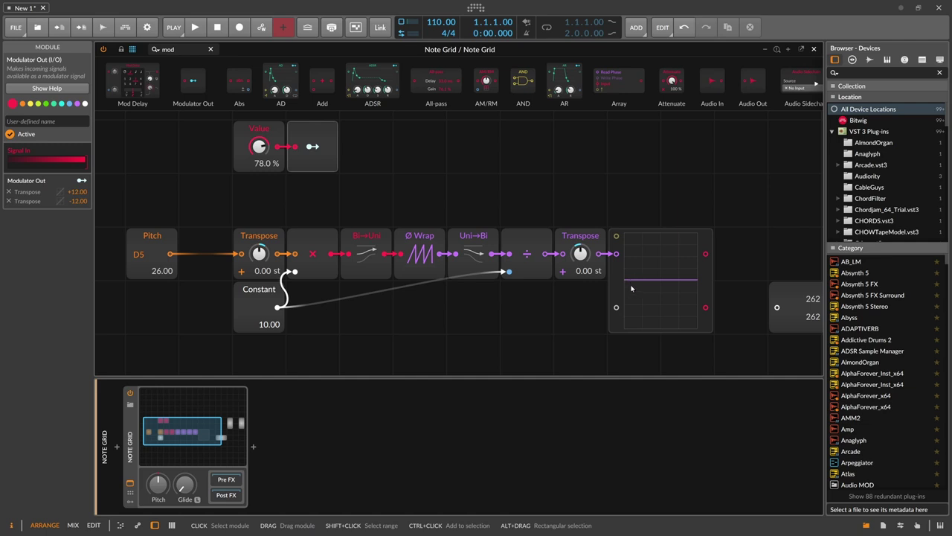
scroll(141, 255, "up", 8)
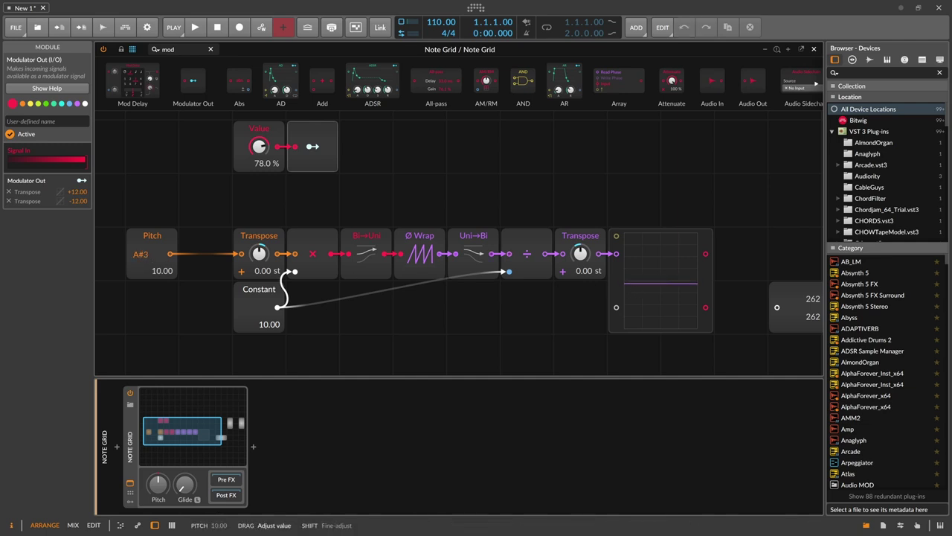
scroll(141, 255, "up", 10)
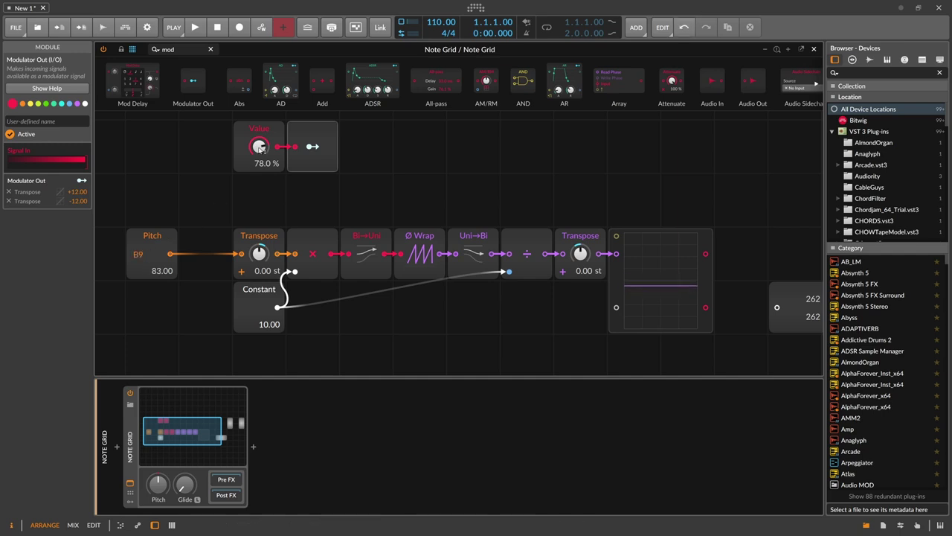
- Widen the Modulator Out amounts to +72.00 for the first Transpose and -72.00 for the second
left_click(315, 148)
left_click_drag(259, 254, 259, 223)
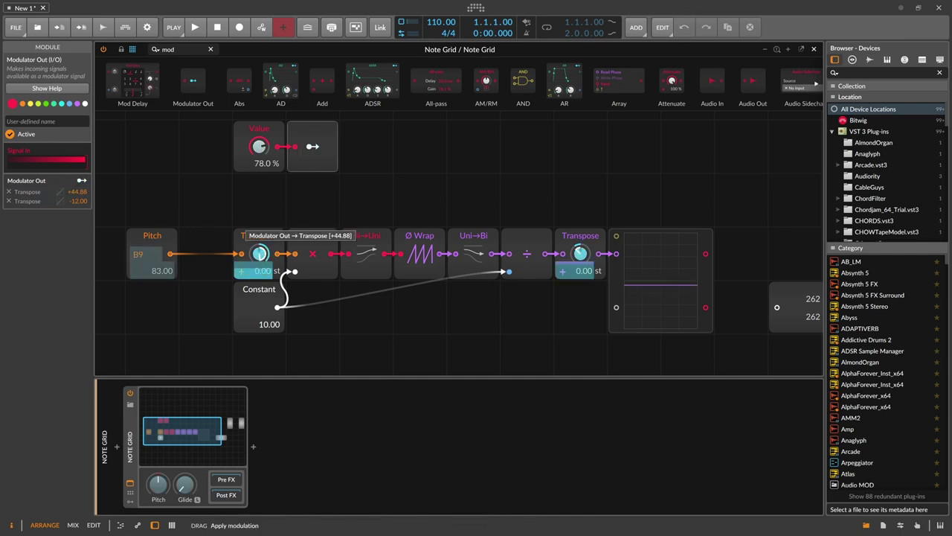
left_click_drag(578, 254, 579, 275)
double_click(82, 191)
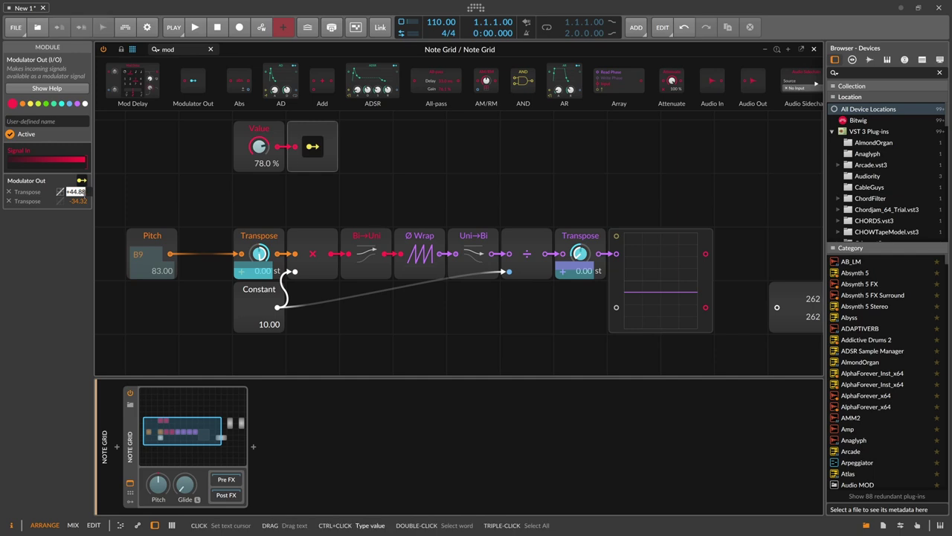
type("72")
key("Return")
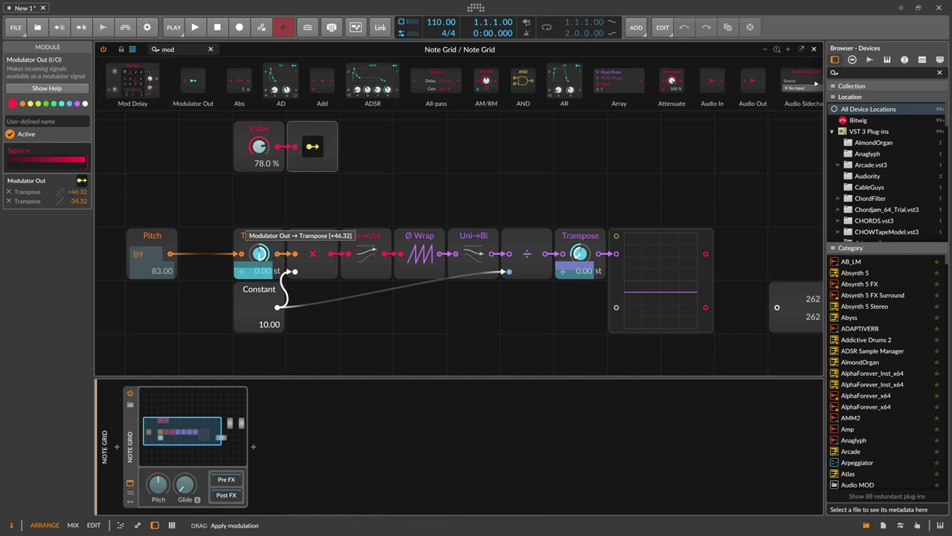
left_click_drag(584, 255, 584, 292)
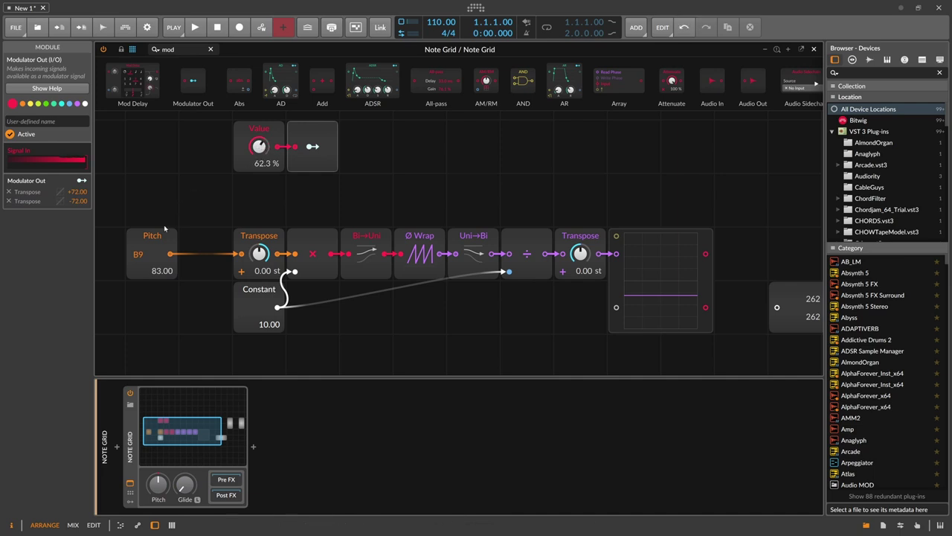
- Make the Value module bipolar at -100 % and lower the Pitch module through 74.00 to 31.00 (G5)
mouse_move(146, 259)
left_mouse_down()
mouse_move(146, 225)
mouse_move(146, 266)
left_mouse_up()
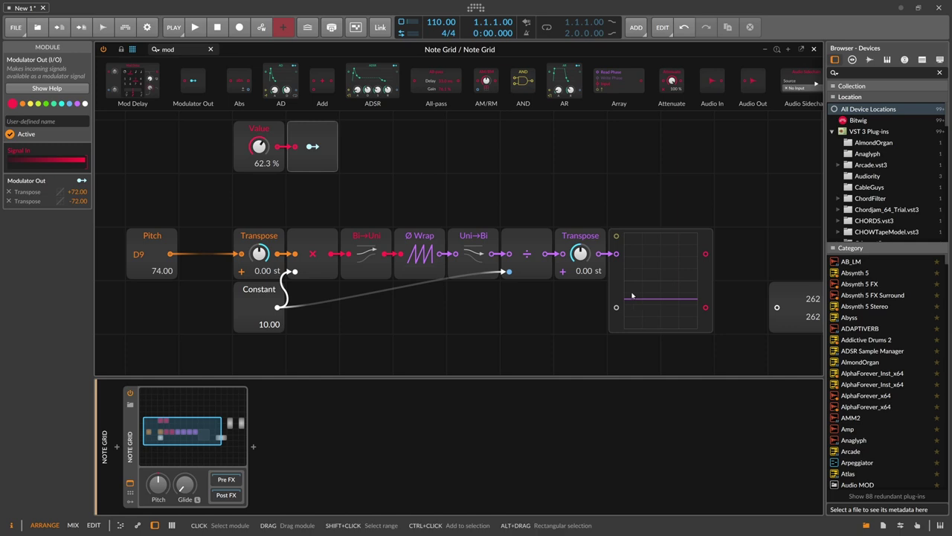
left_click(272, 158)
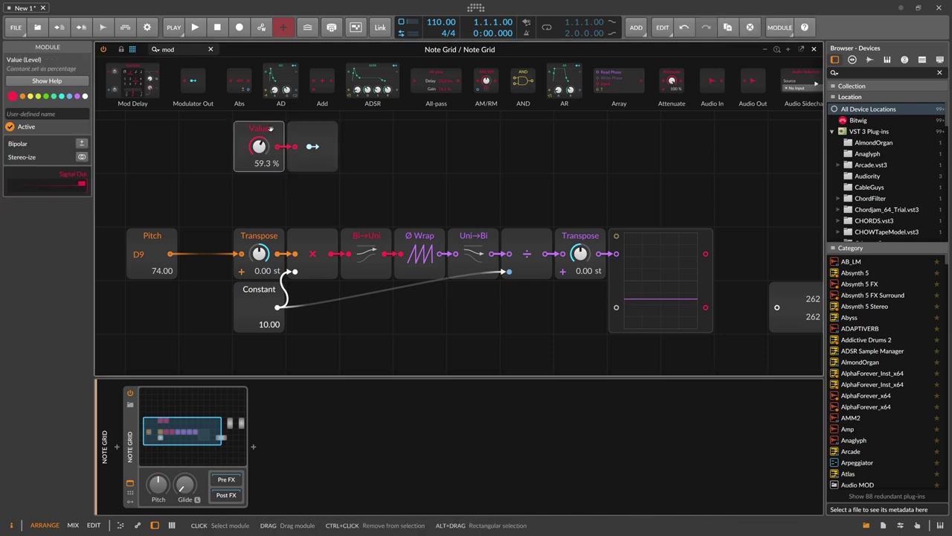
left_click(82, 143)
left_click_drag(259, 146, 258, 202)
left_click_drag(153, 270, 141, 296)
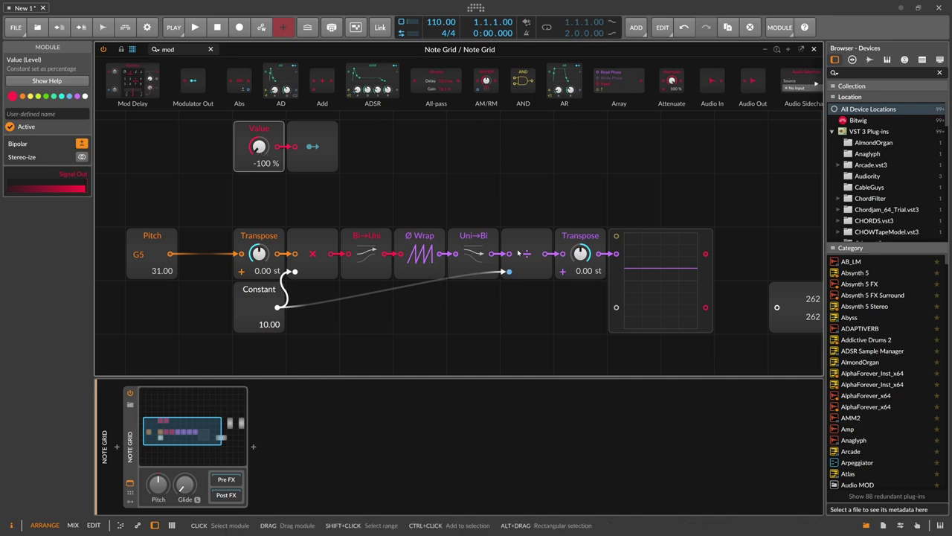
- Bring the Value Readout module into the empty space above the second Transpose and delete it from the patch
left_click_drag(773, 333, 559, 172)
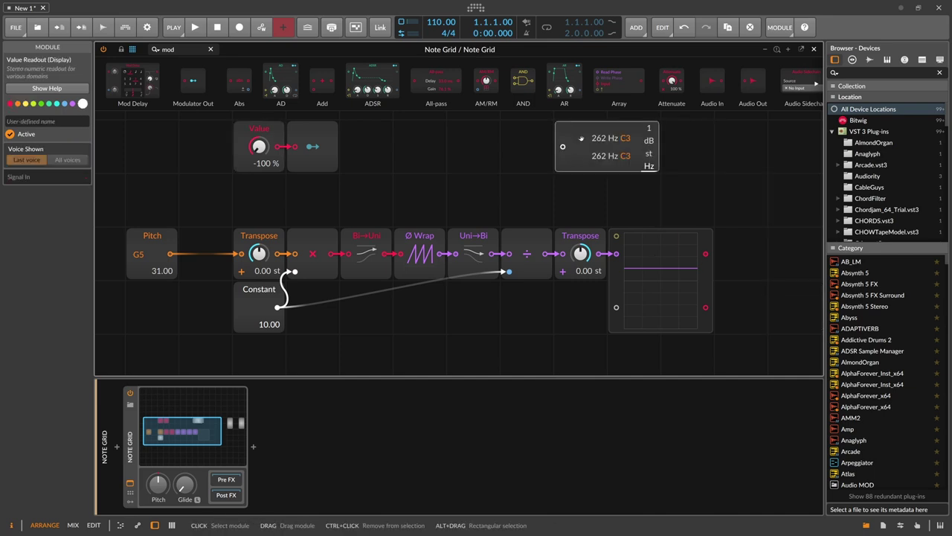
key("Delete")
- Move the Ø Wrap module up one row, clear the module search, and try a Bend module between Ø Wrap and Uni→Bi
left_click_drag(422, 257, 424, 203)
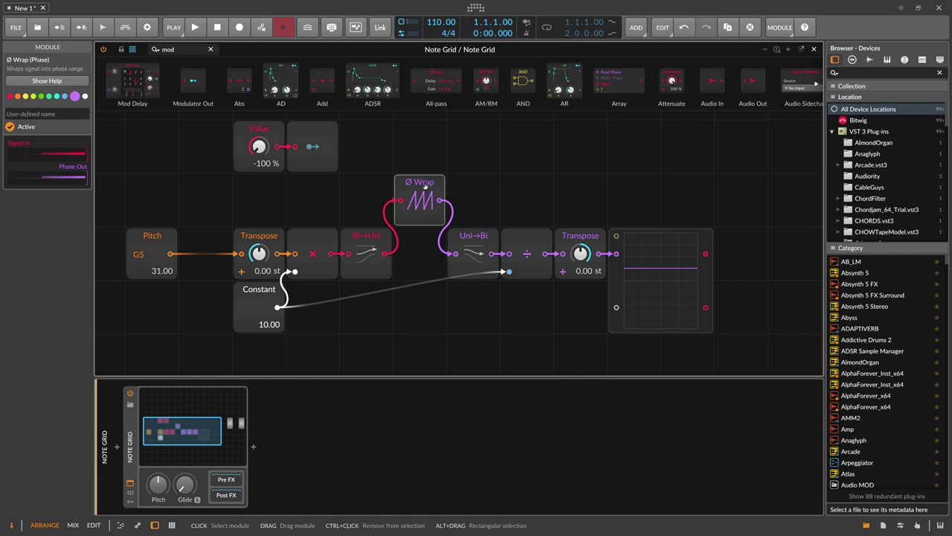
left_click(210, 49)
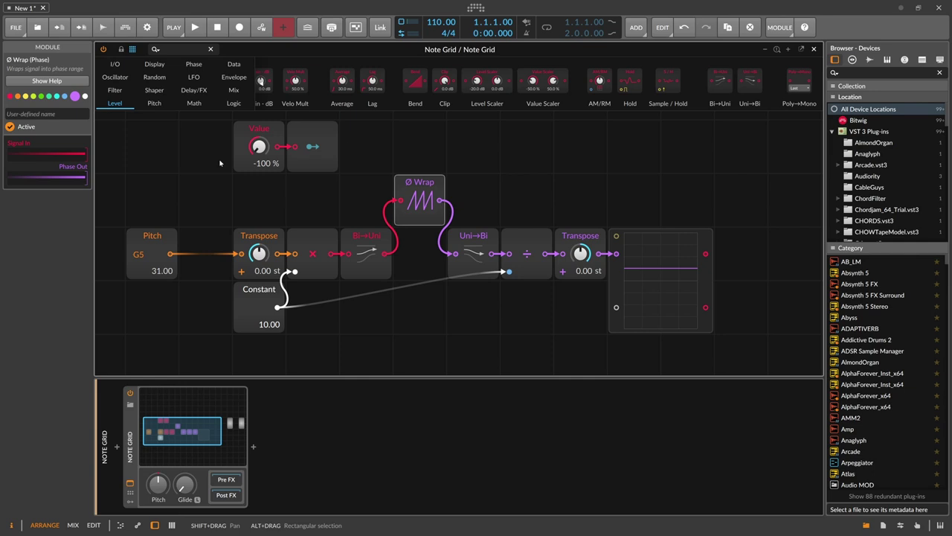
left_click(150, 243)
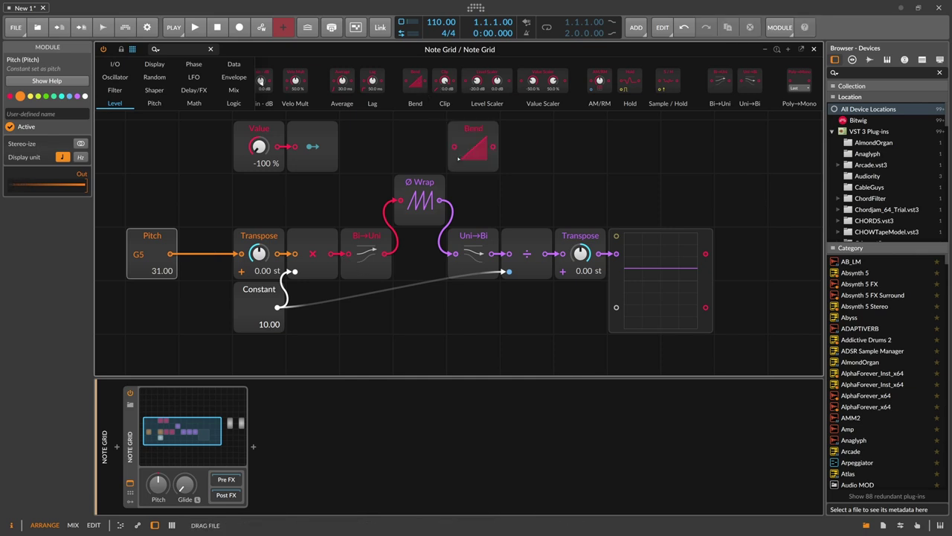
left_click_drag(416, 80, 487, 218)
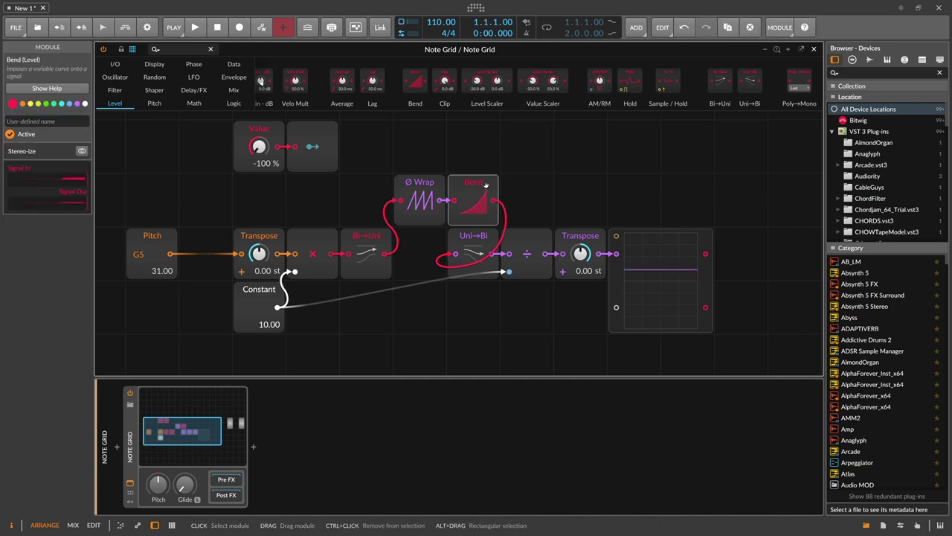
- Delete the Bend module and return Ø Wrap to the main row between Bi→Uni and Uni→Bi
key("Delete")
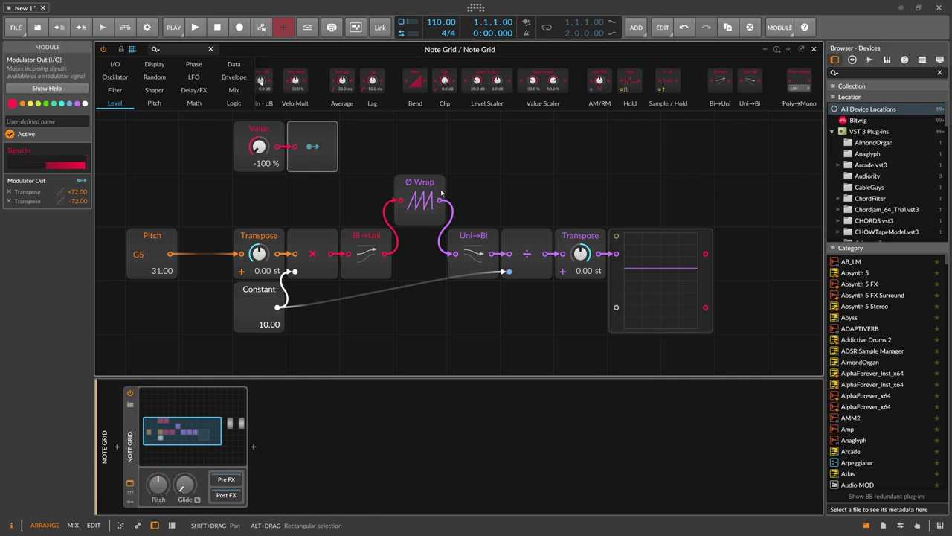
left_click_drag(425, 184, 422, 238)
left_click(426, 217)
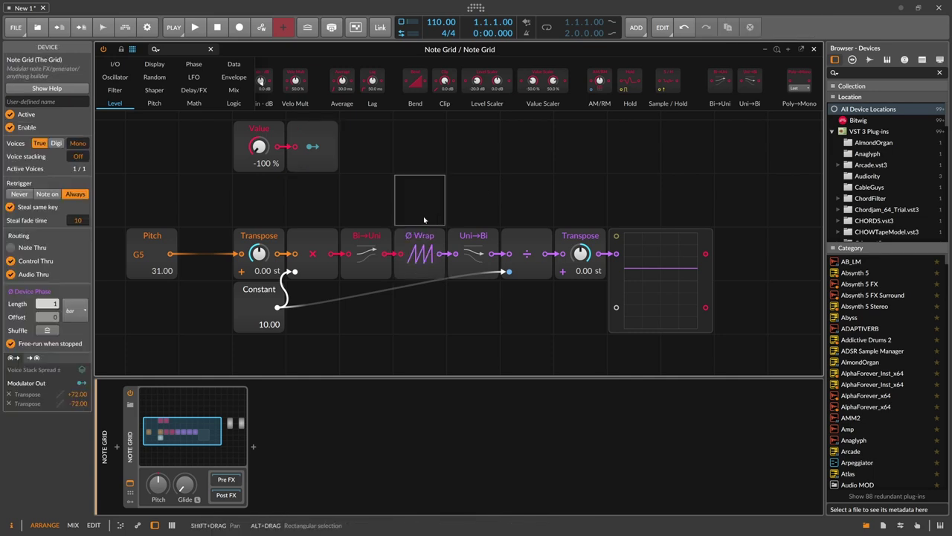